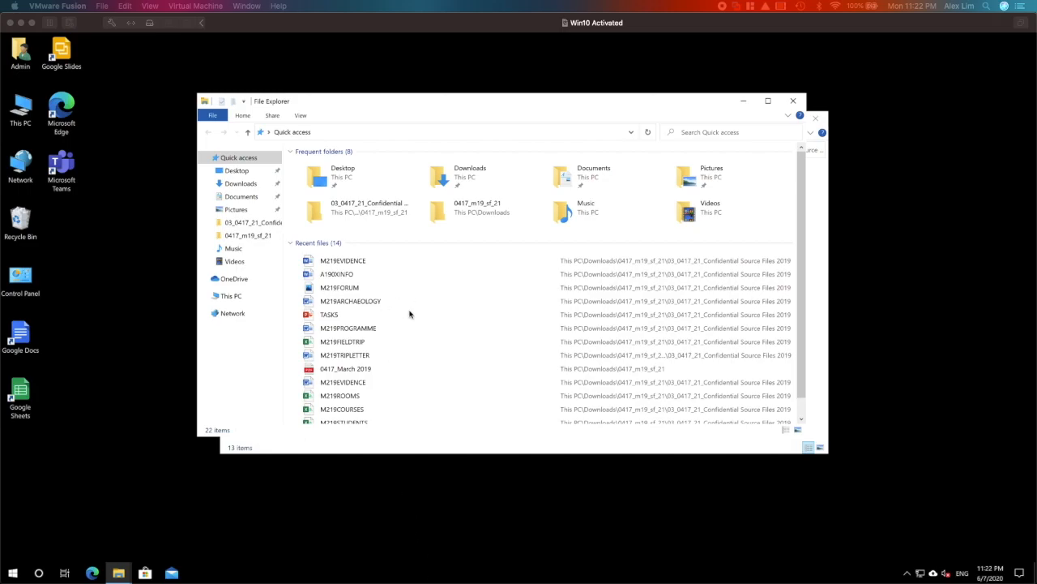
Open the M219TRIPLETTER document from the 03_0417_21_Confidential Source Files 2019 folder and enable editing
click(807, 156)
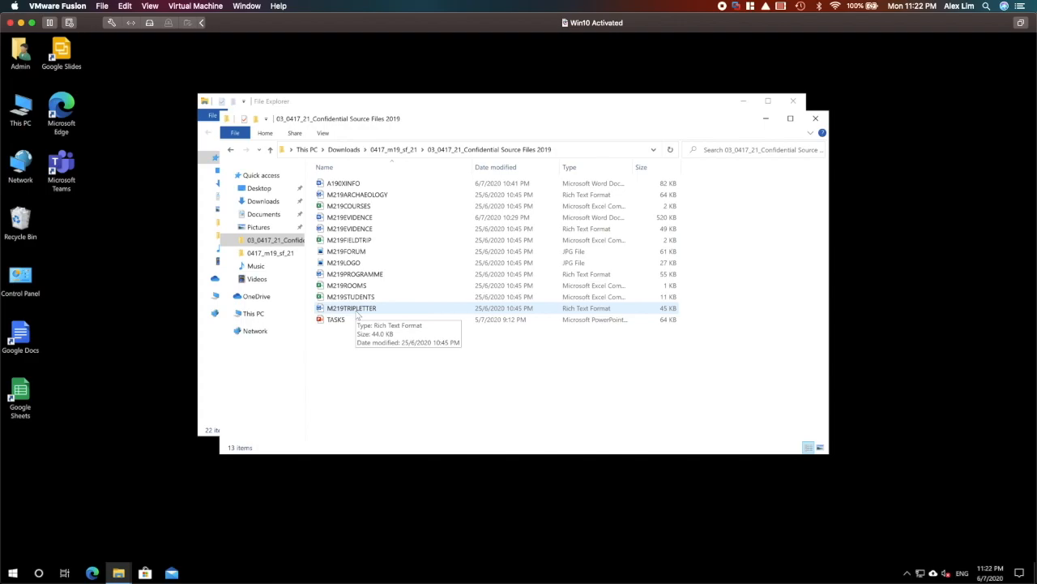
double_click(354, 308)
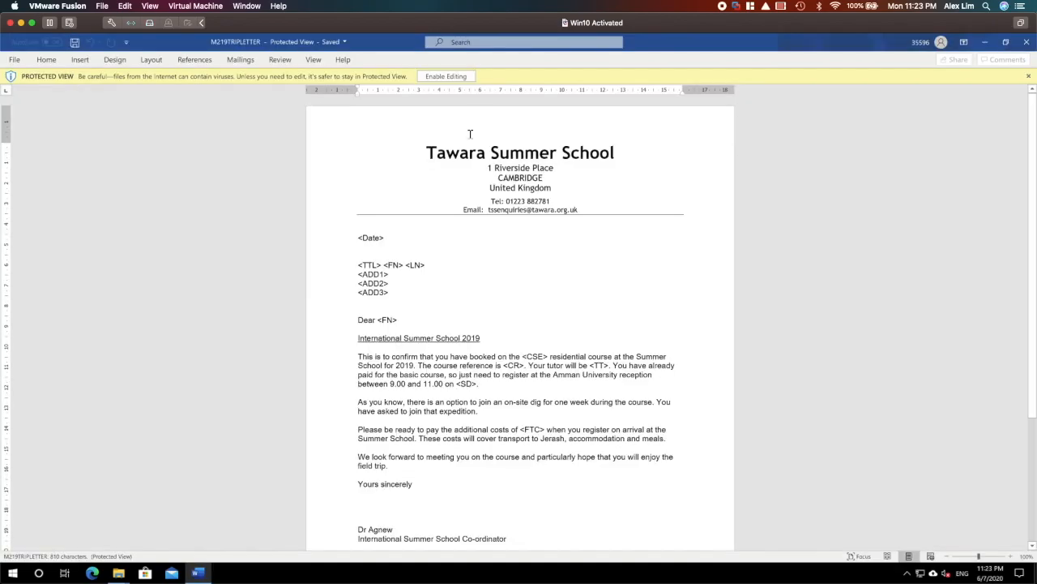
click(451, 76)
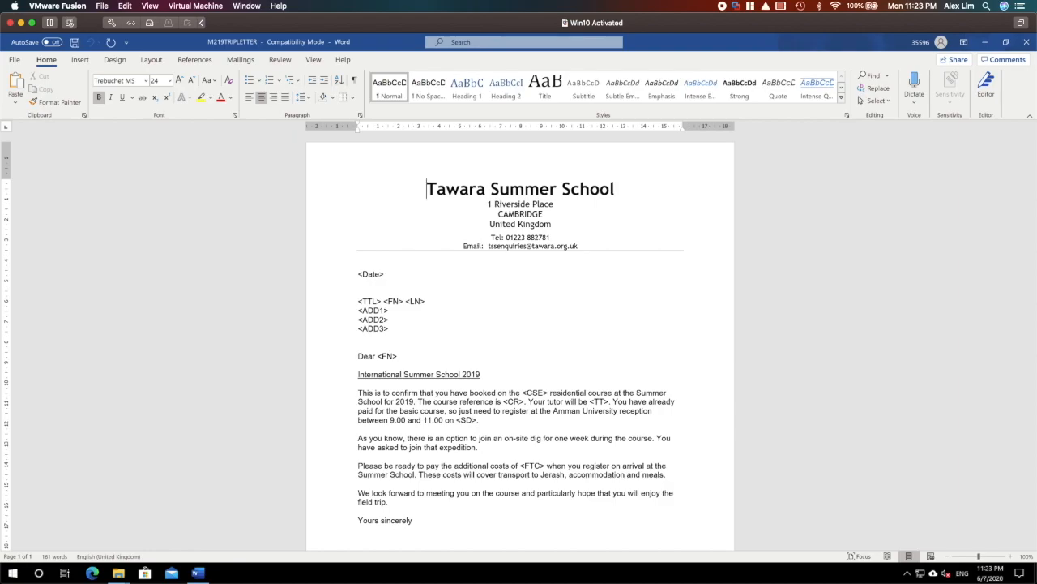
Replace the <Date> placeholder in the letter with a Date field in the format dd MMMM yyyy
click(359, 269)
drag(359, 273, 385, 274)
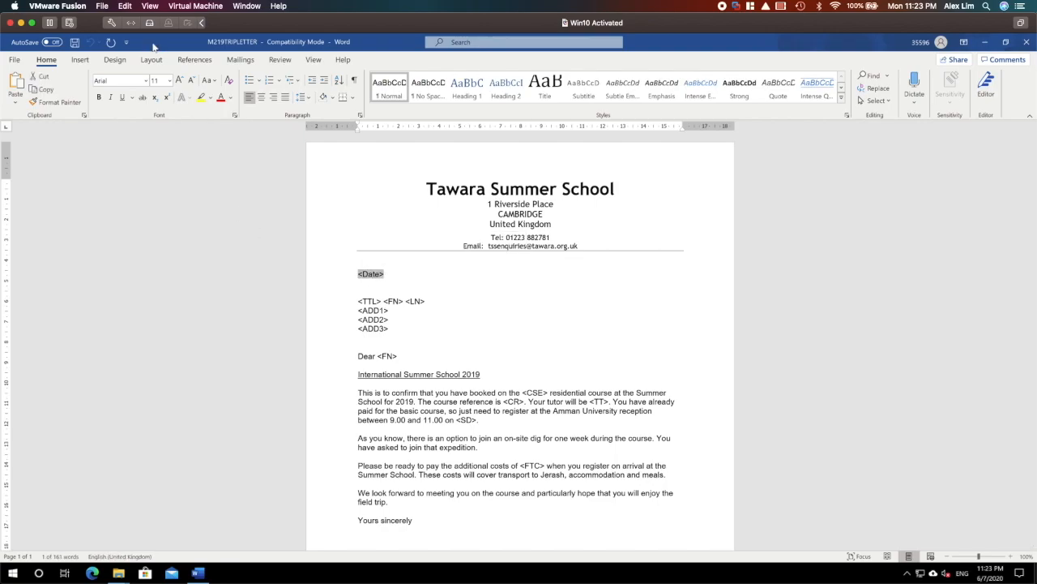
click(78, 60)
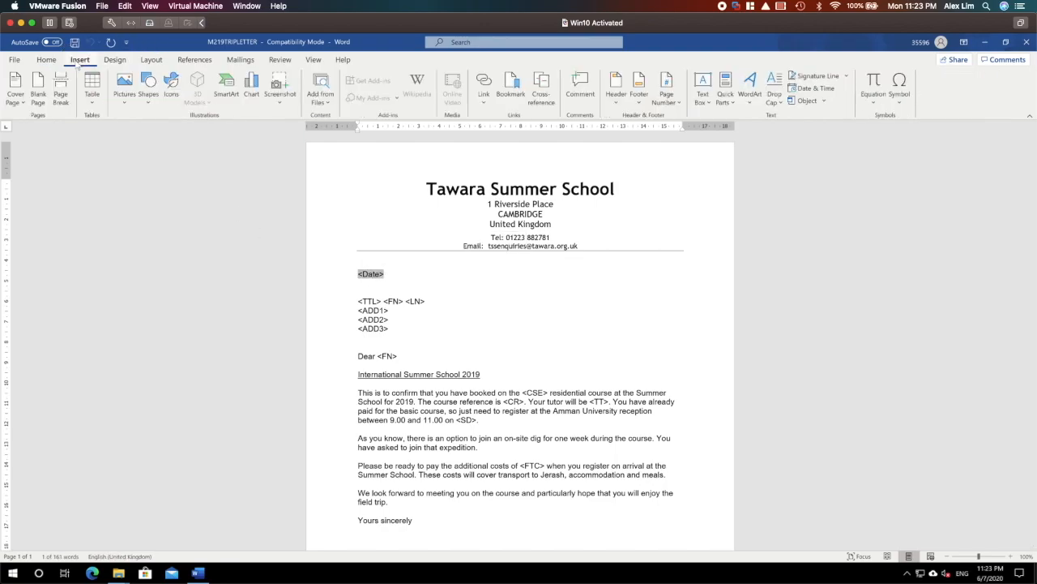
click(725, 99)
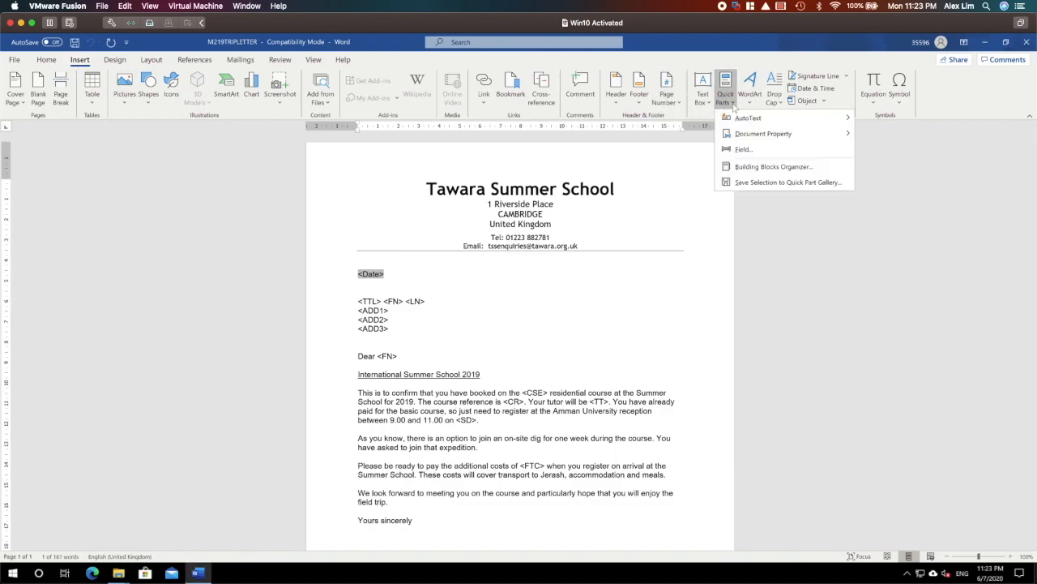
click(742, 149)
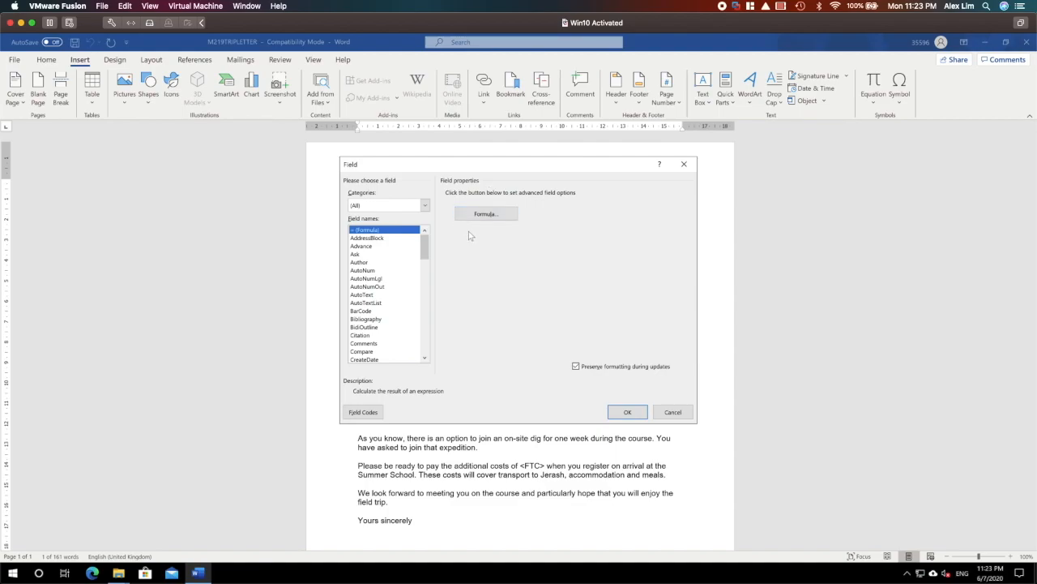
click(385, 262)
key(d)
click(369, 358)
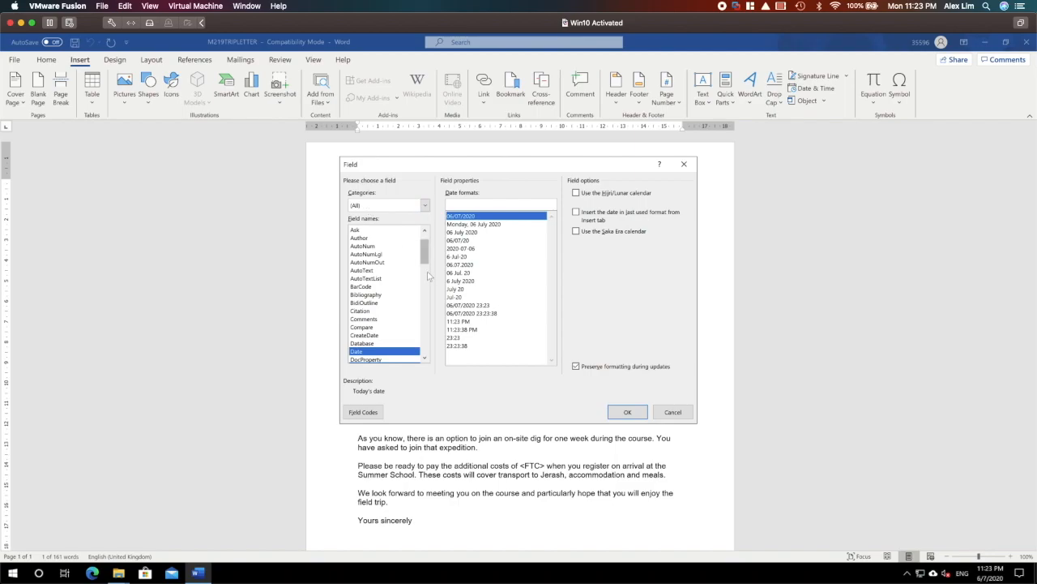
click(468, 205)
text(dd)
key(BackSpace)
key(BackSpace)
text(dd MMMM yyyy)
click(625, 412)
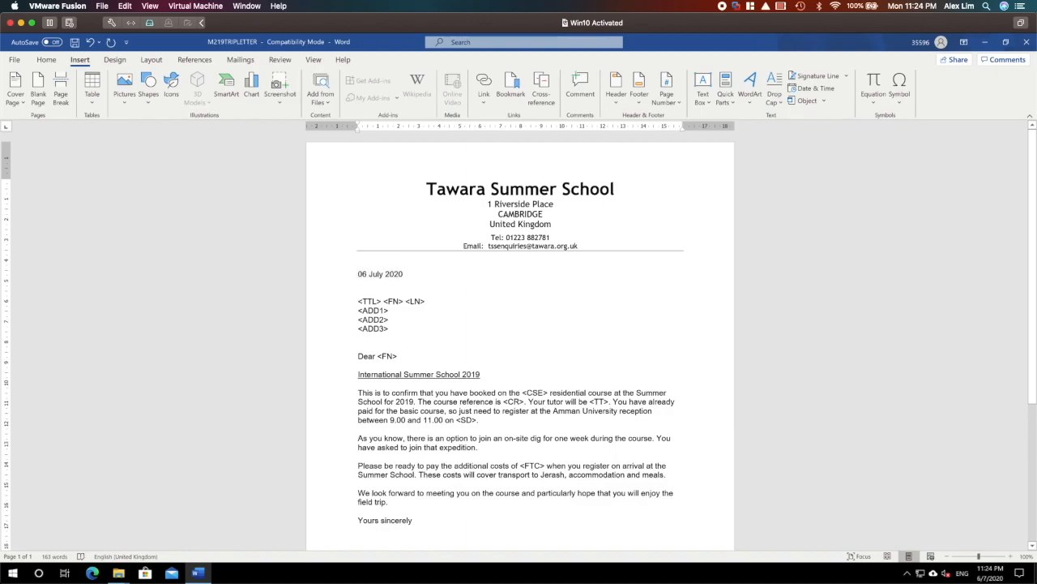
Add a line below the date field and insert the date there as plain text in the format 06 July 2020
key(Return)
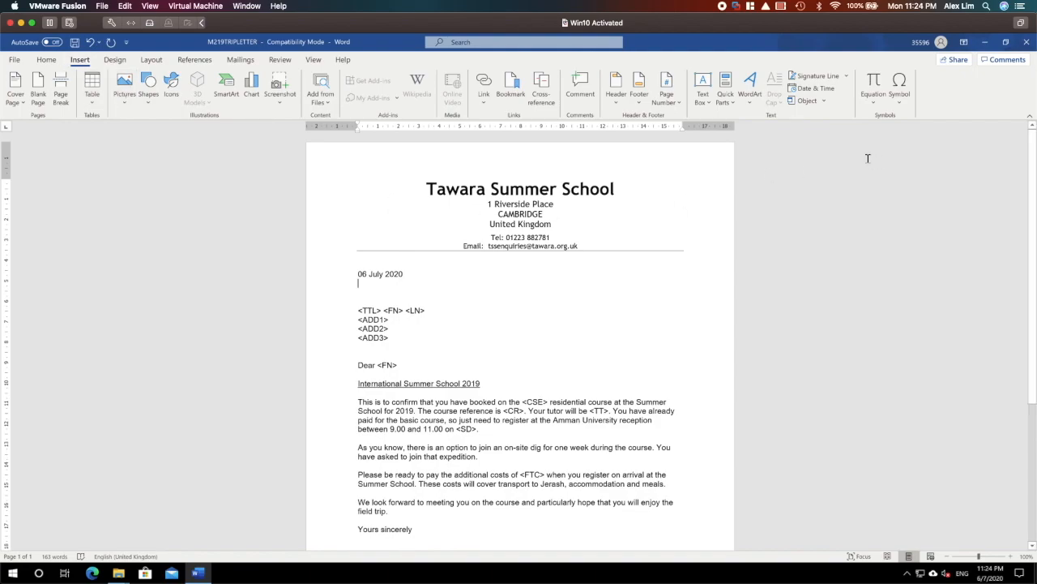
click(812, 87)
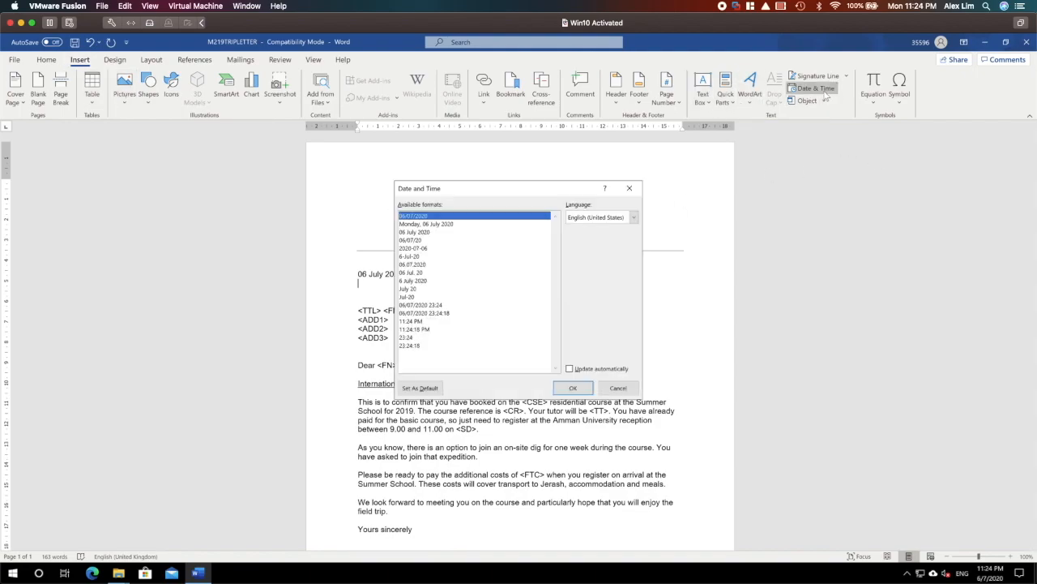
click(430, 233)
click(573, 387)
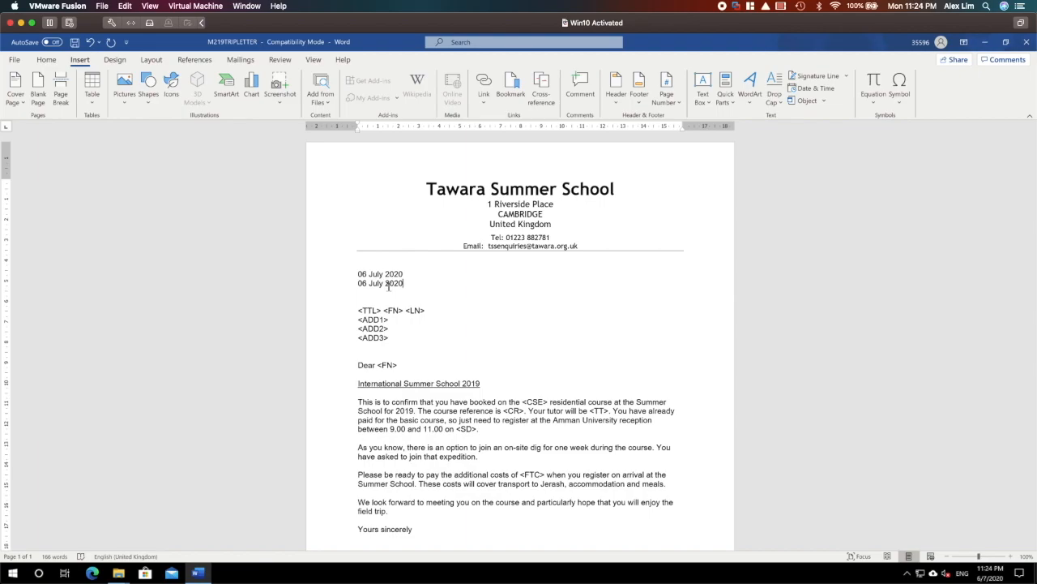
Toggle between field codes and results to compare the two date lines, leaving the field codes displayed
key(alt+F9)
key(alt+F9)
key(alt+F9)
key(alt+F9)
key(alt+F9)
key(alt+F9)
key(alt+F9)
key(alt+F9)
key(alt+F9)
key(alt+F9)
key(alt+F9)
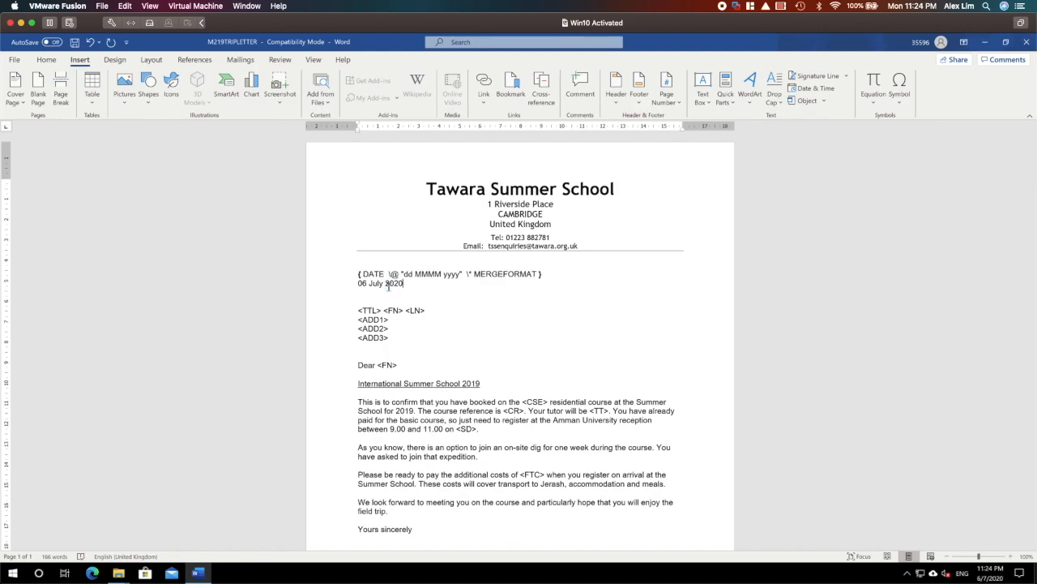
key(alt+F9)
key(alt+F9)
key(alt+F9)
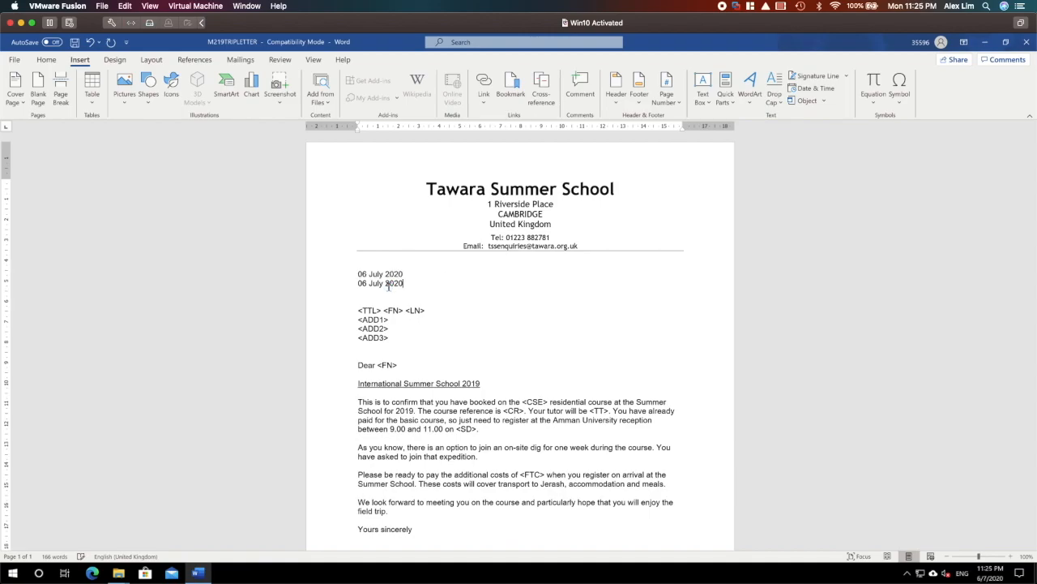
key(alt+F9)
key(alt+F9)
key(alt+F9)
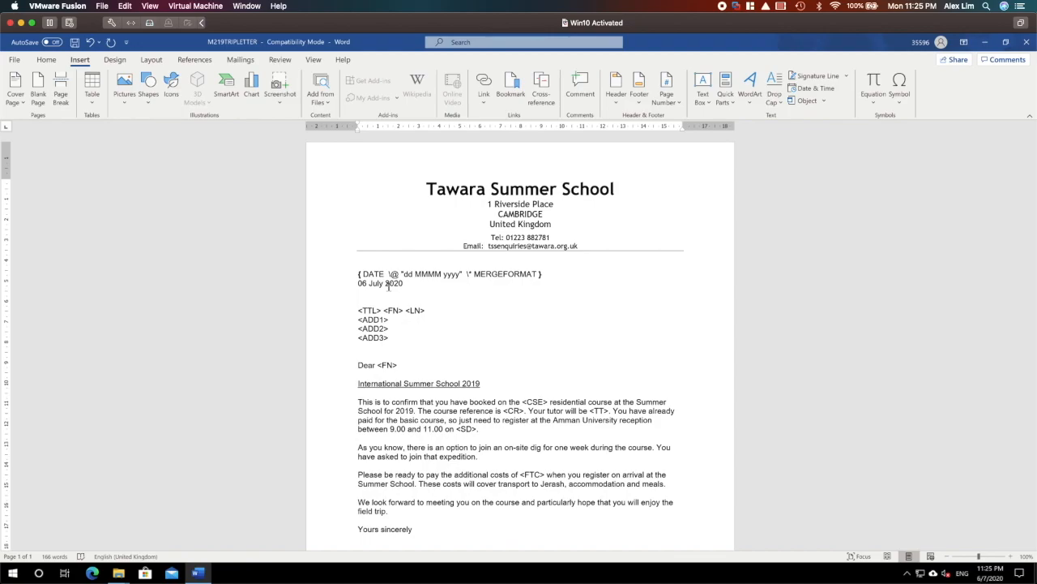
key(alt+F9)
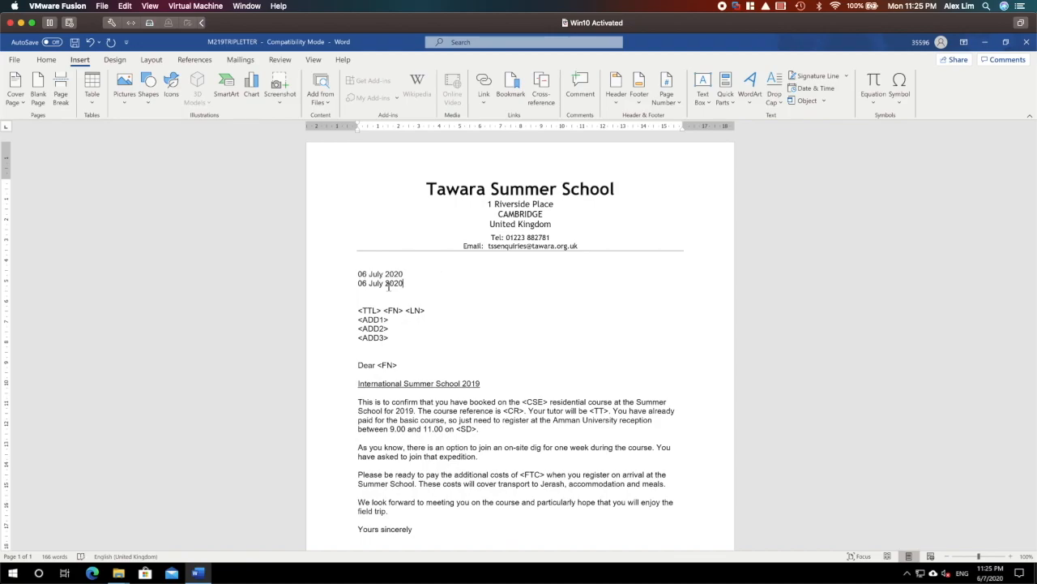
key(alt+F9)
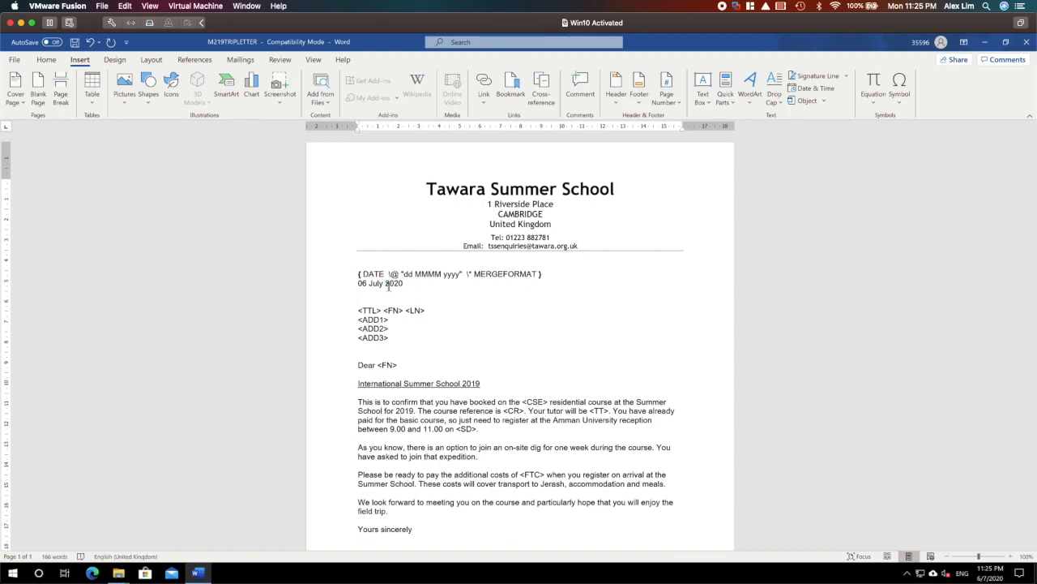
click(344, 274)
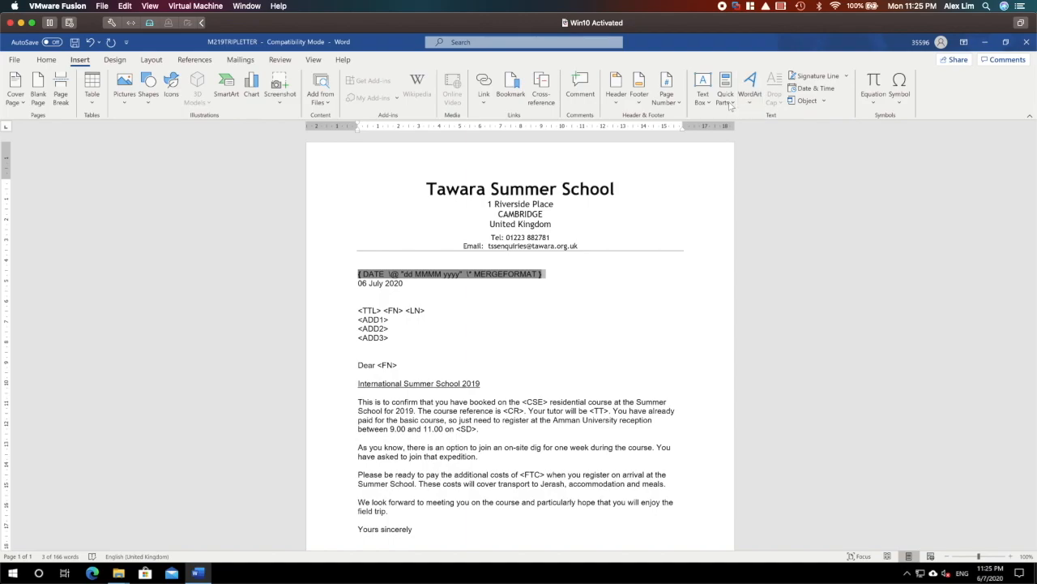
click(730, 105)
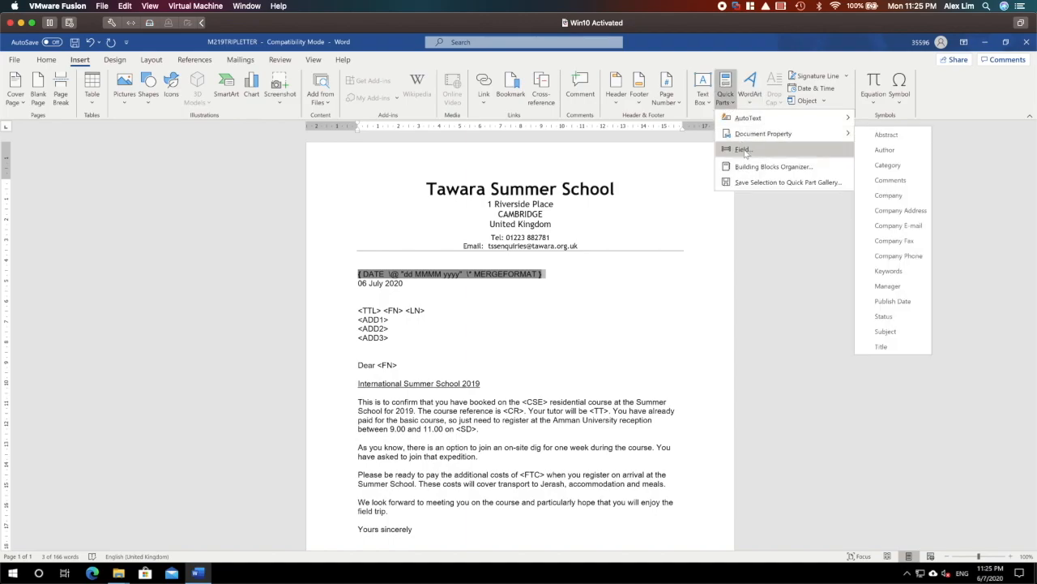
click(514, 278)
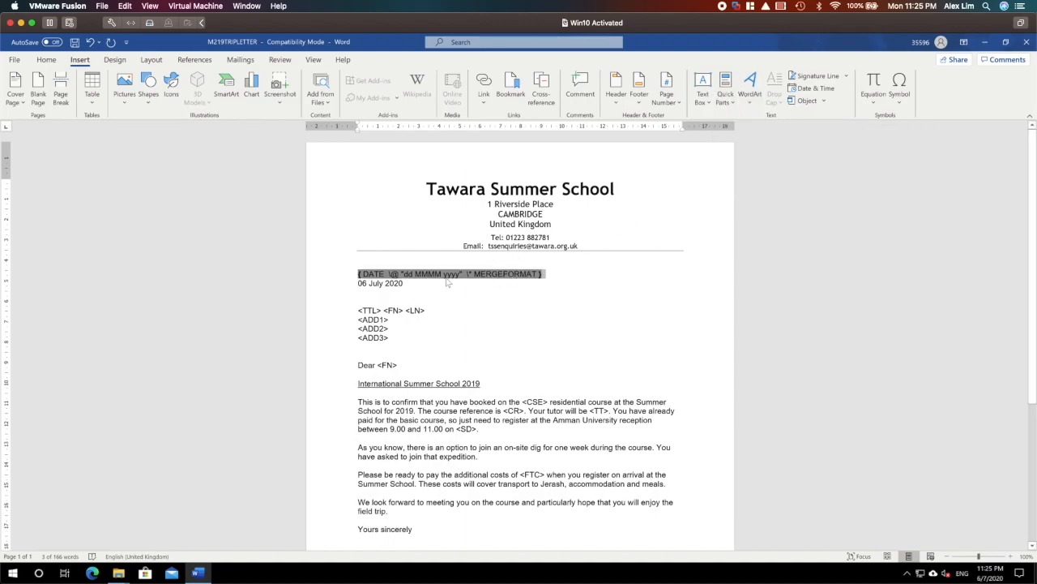
click(405, 283)
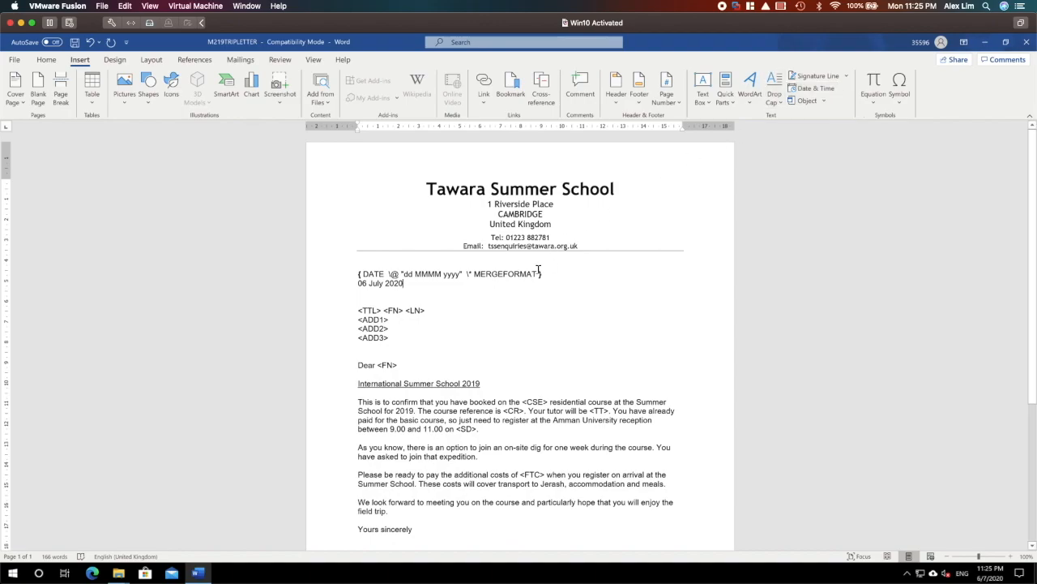
click(427, 276)
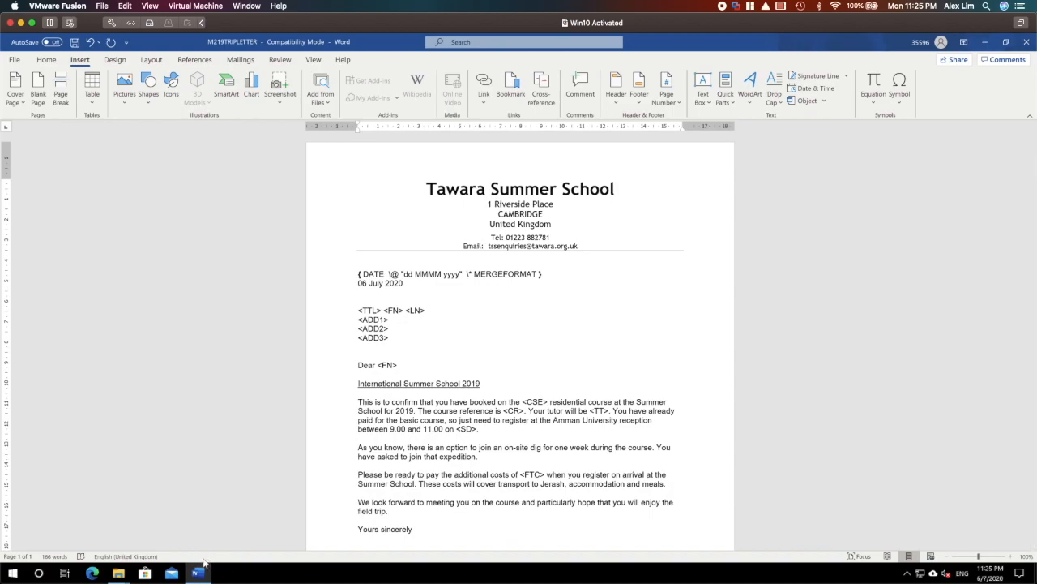
Open Snipping Tool and capture the letter's heading, date lines with the field code, and address placeholders
click(21, 573)
text(snipping)
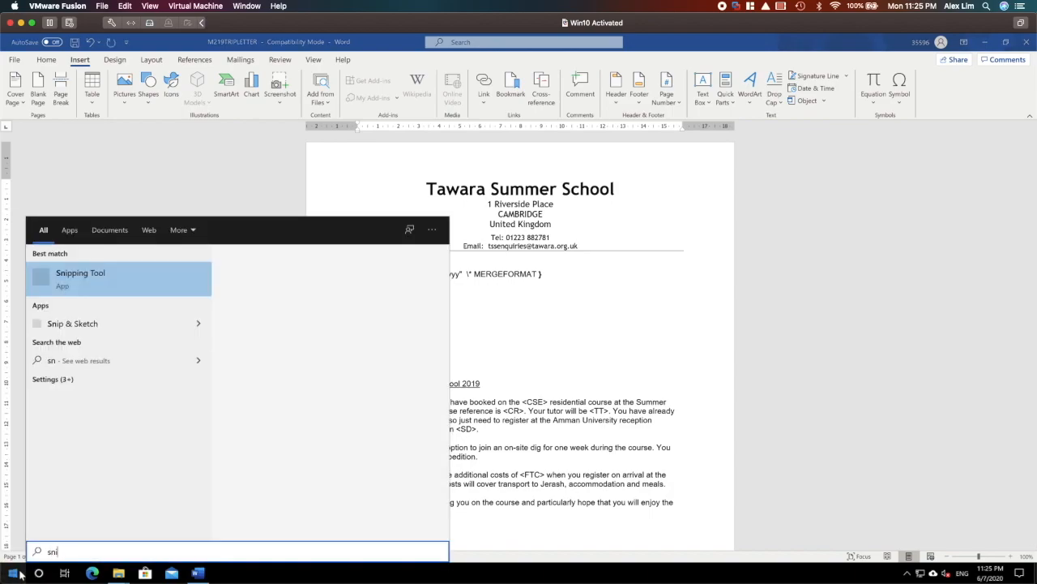
key(Return)
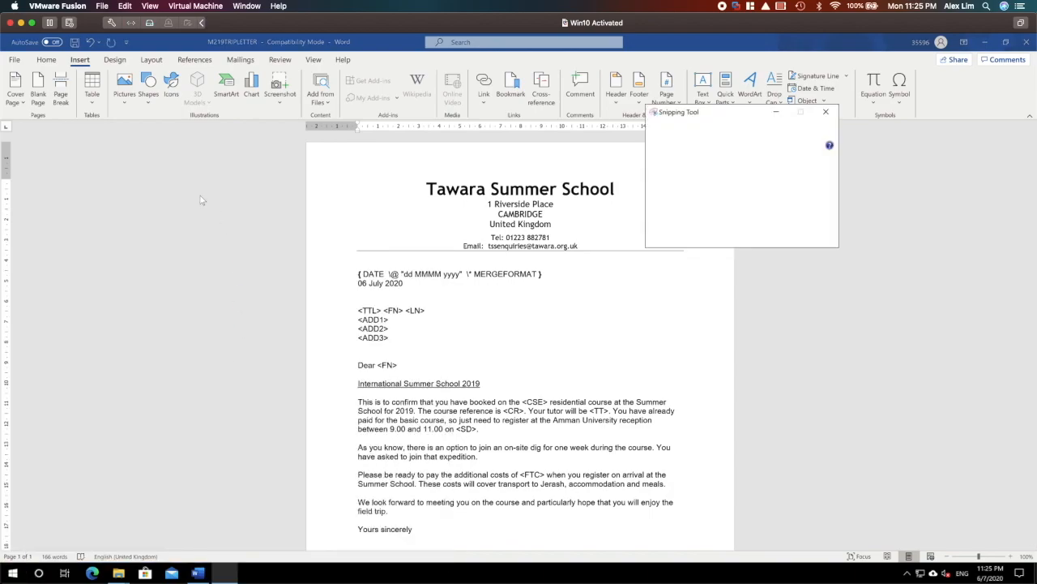
click(665, 130)
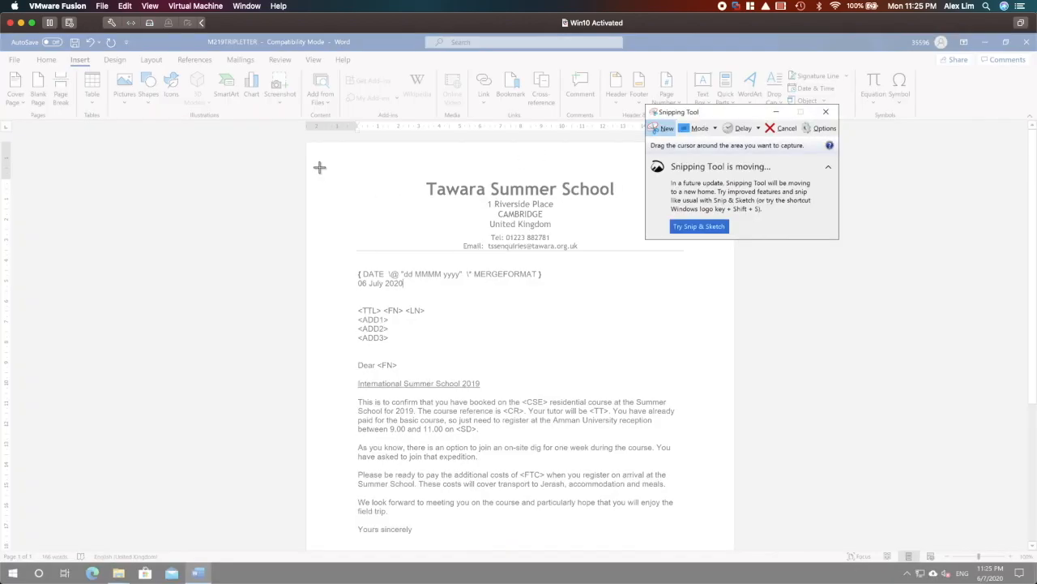
drag(320, 167, 695, 355)
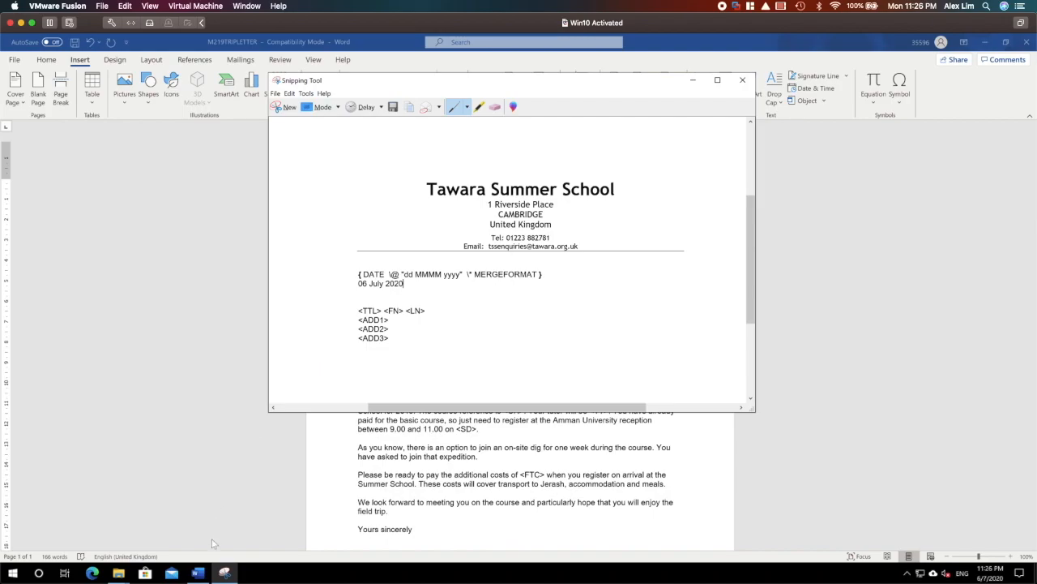
Open the M219EVIDENCE Word document from the source files folder and paste the snip below Evidence 12
click(118, 573)
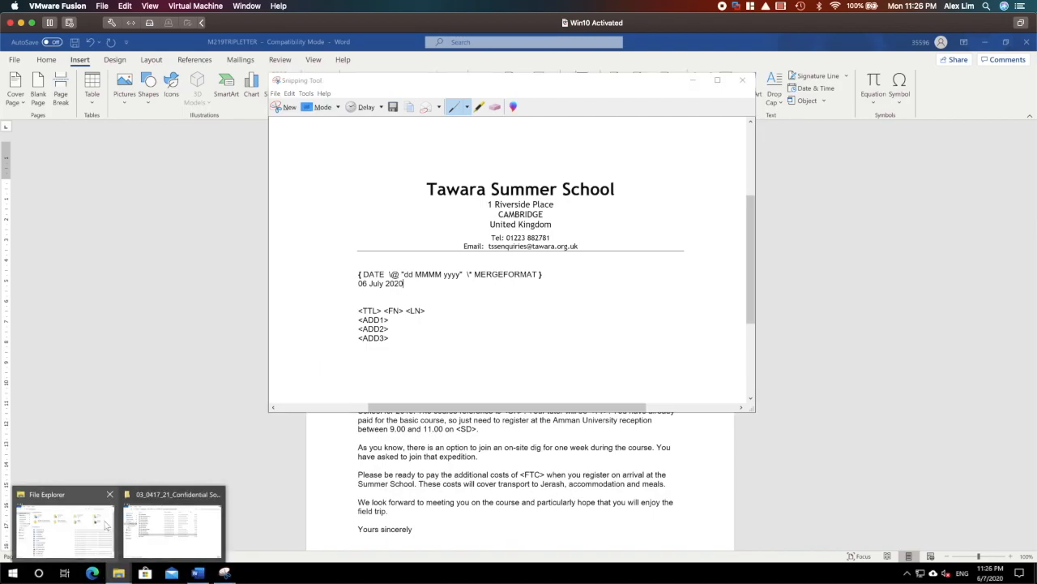
click(159, 524)
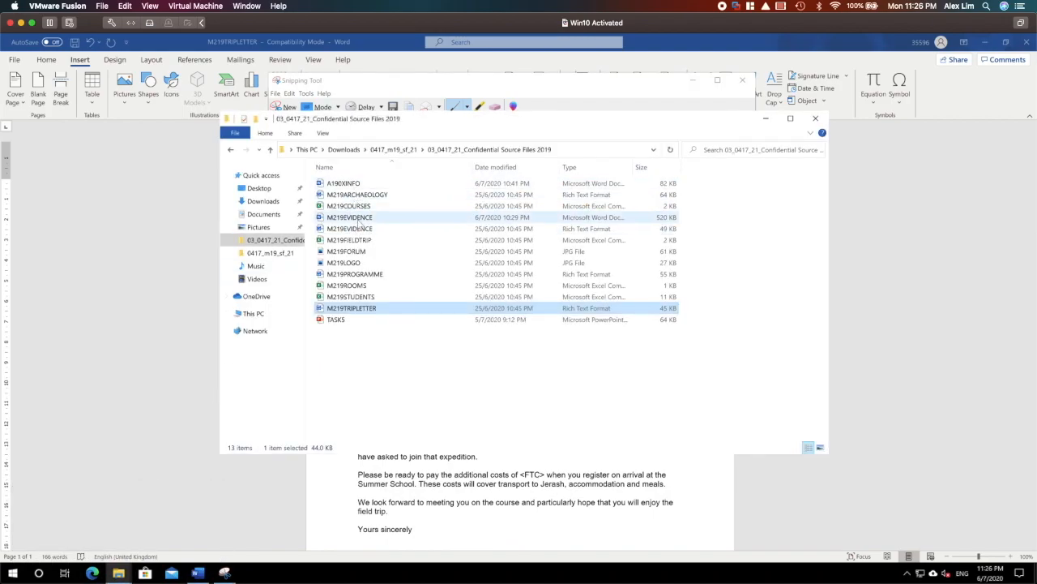
double_click(359, 219)
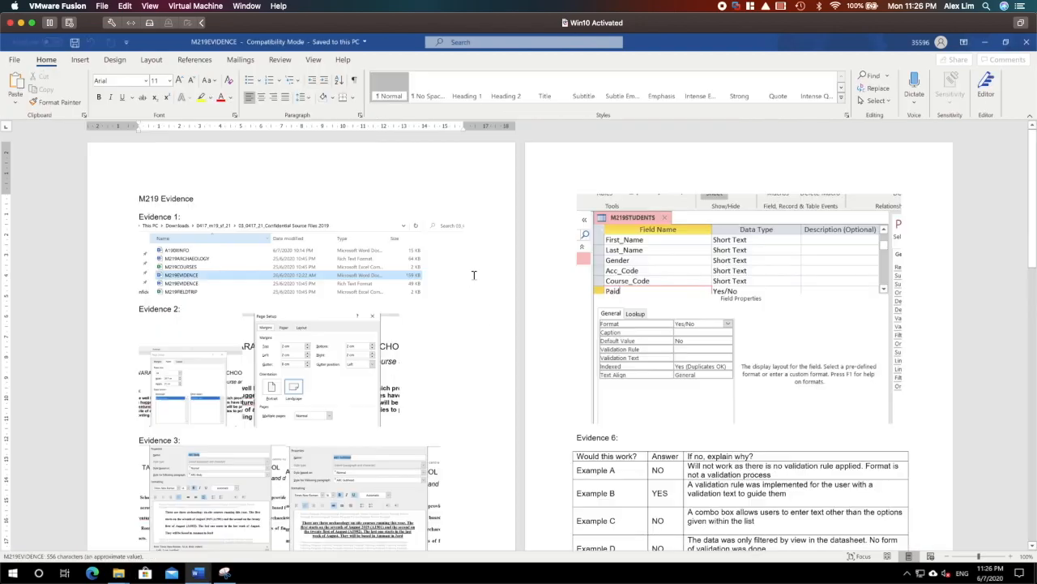
scroll(581, 316, down, 10)
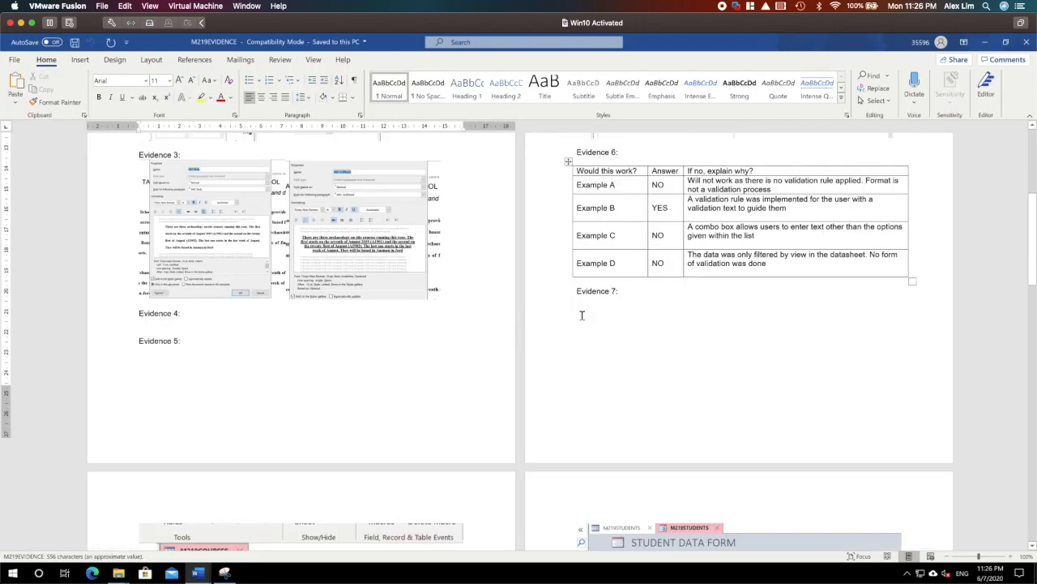
scroll(581, 315, down, 12)
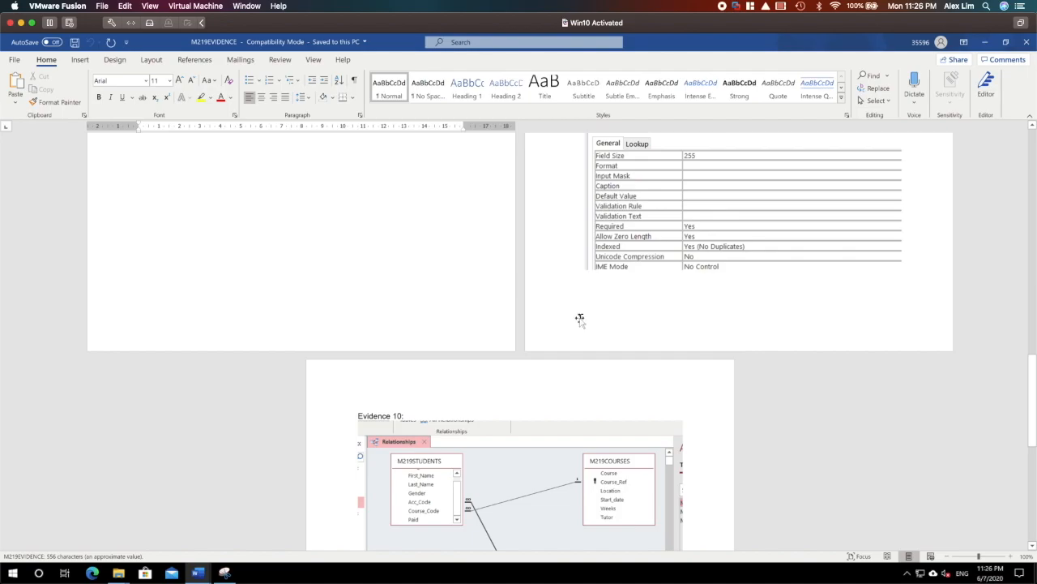
scroll(581, 319, down, 3)
click(391, 326)
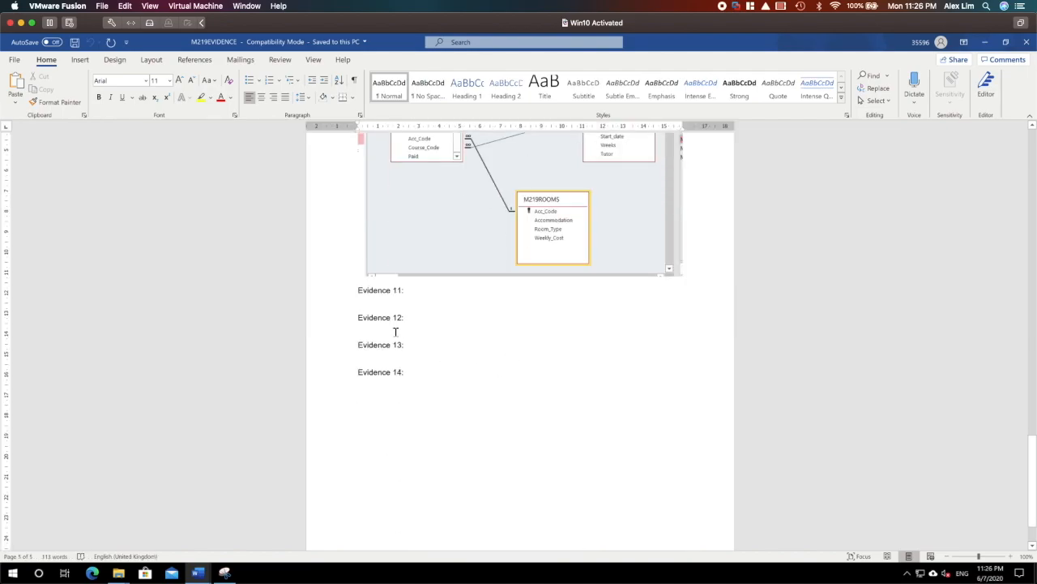
key(ctrl+v)
click(498, 403)
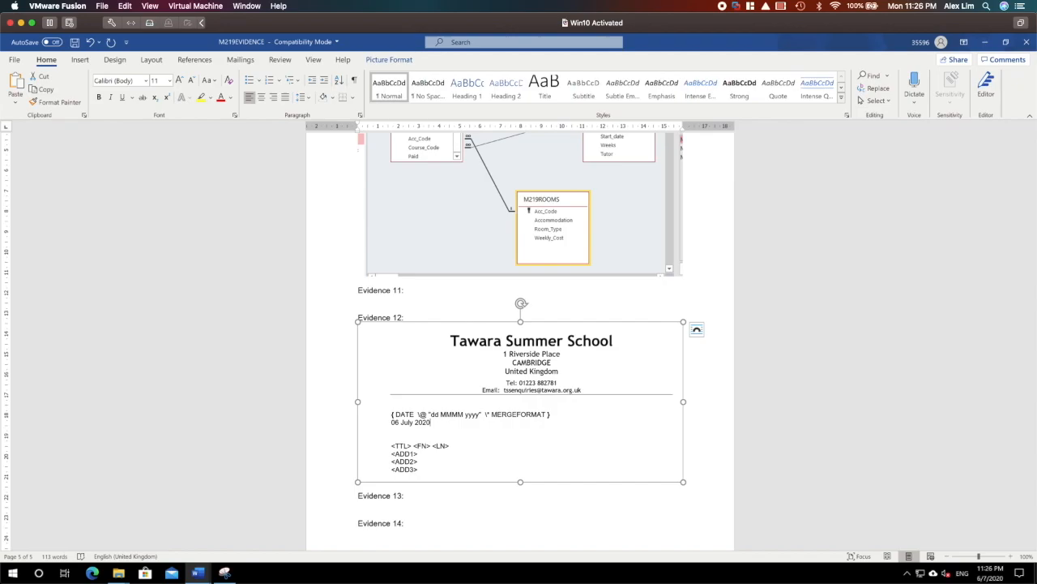
Return to the M219TRIPLETTER letter and attach the existing M219FIELDTRIP file from the source files folder as its mail merge recipient list
click(197, 573)
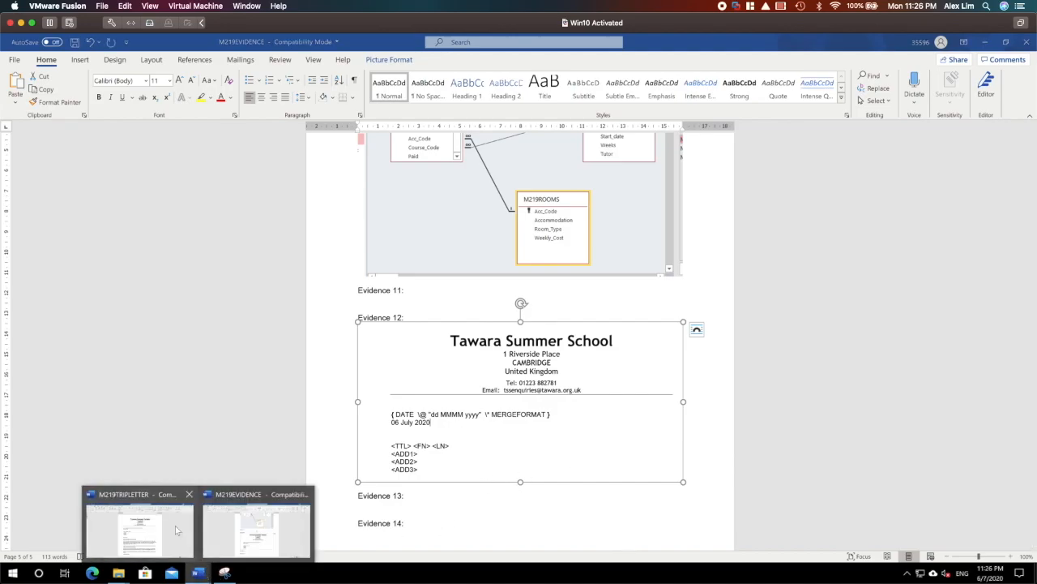
click(167, 531)
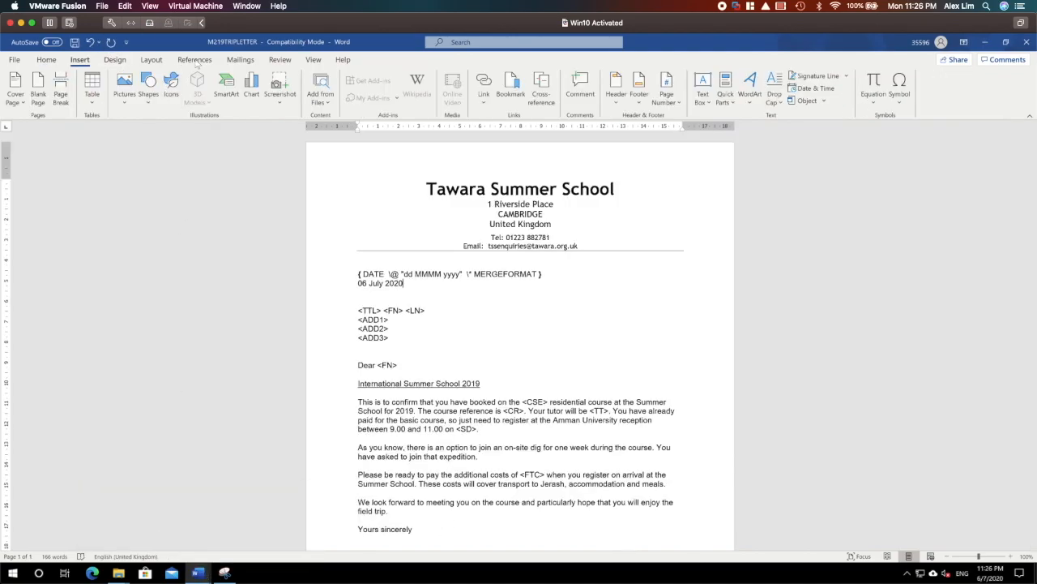
click(240, 59)
click(122, 100)
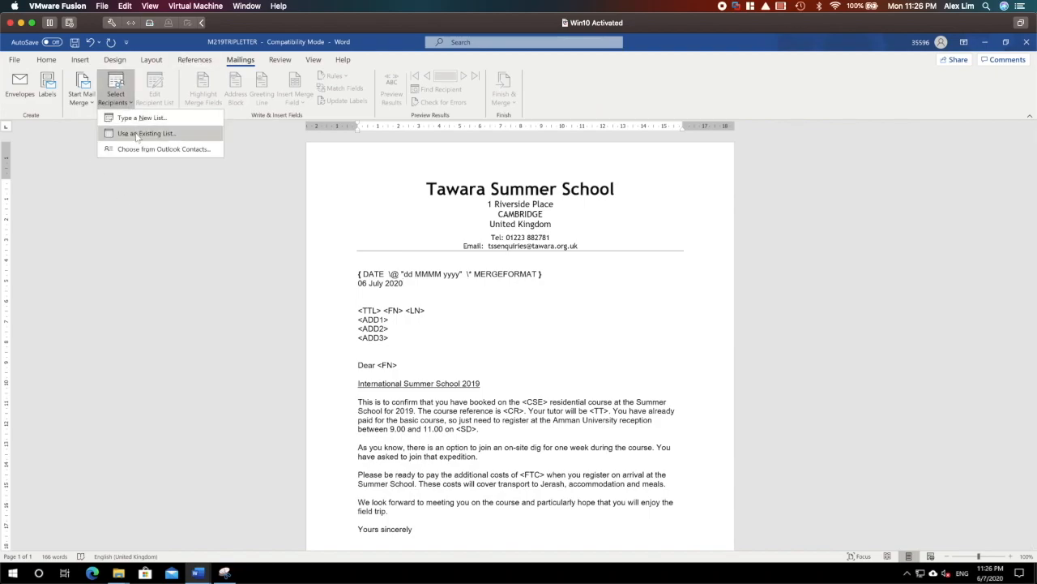
click(137, 136)
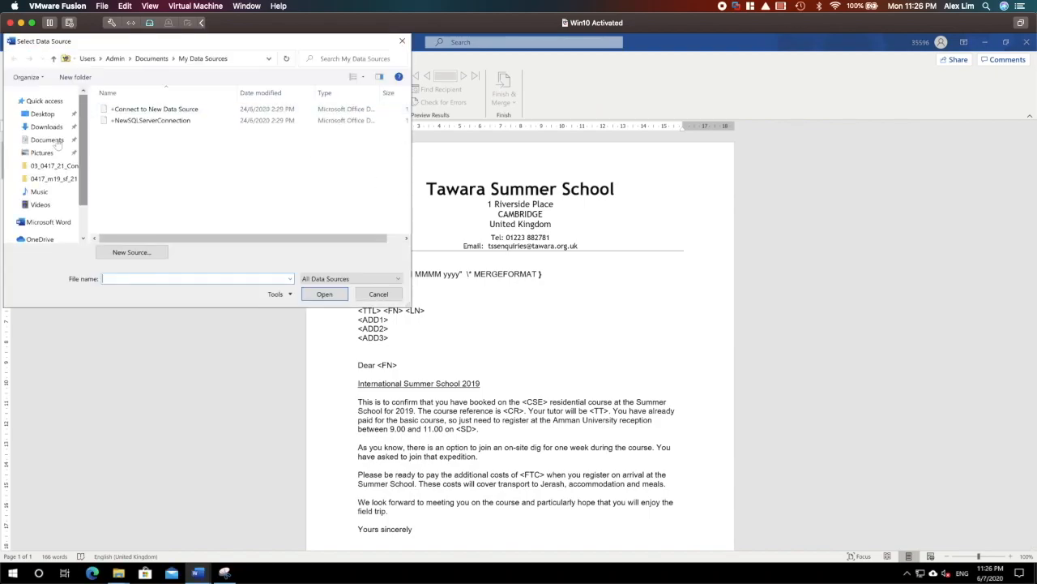
click(54, 177)
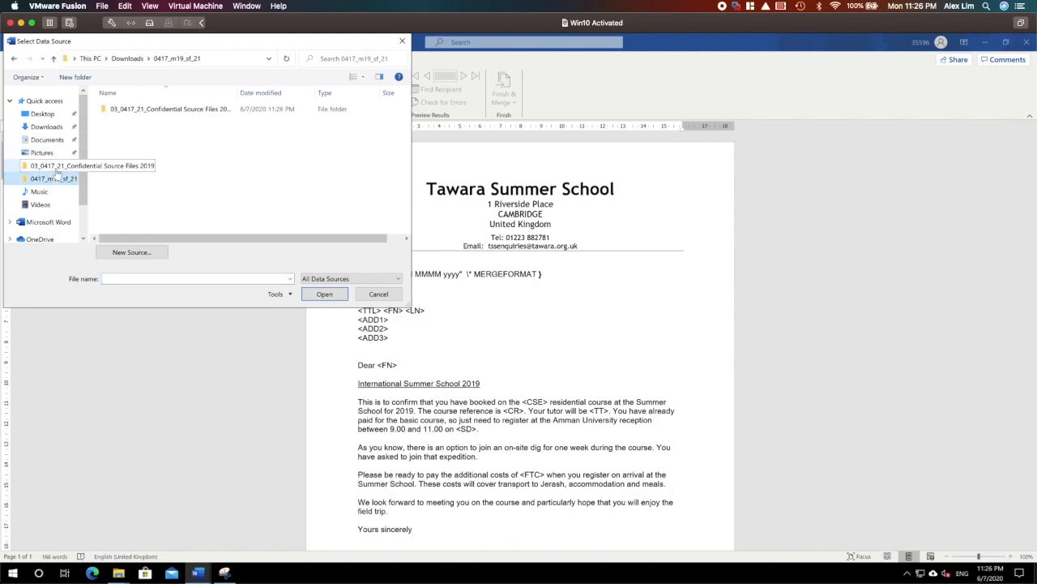
click(56, 168)
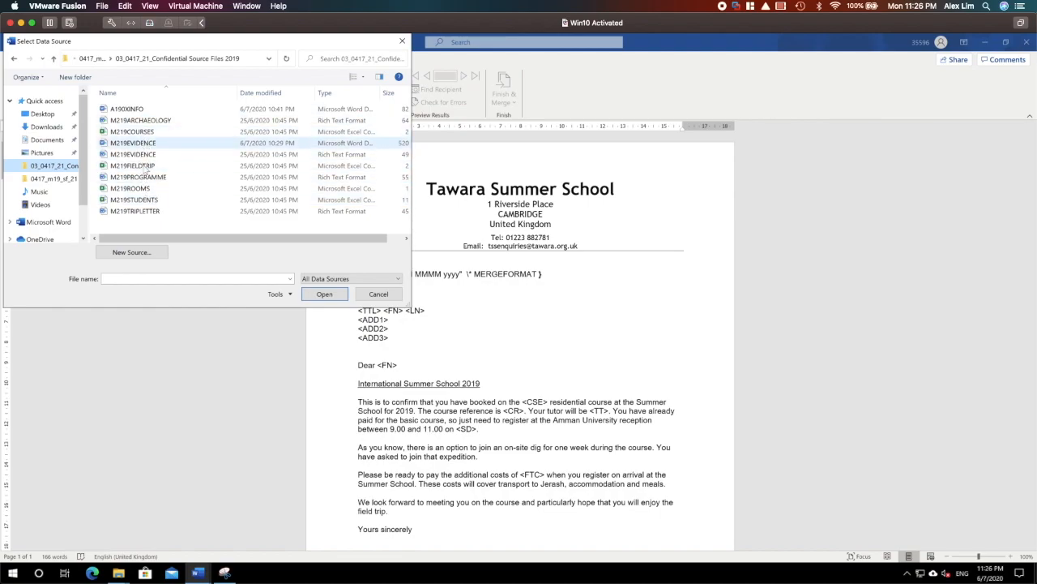
click(145, 167)
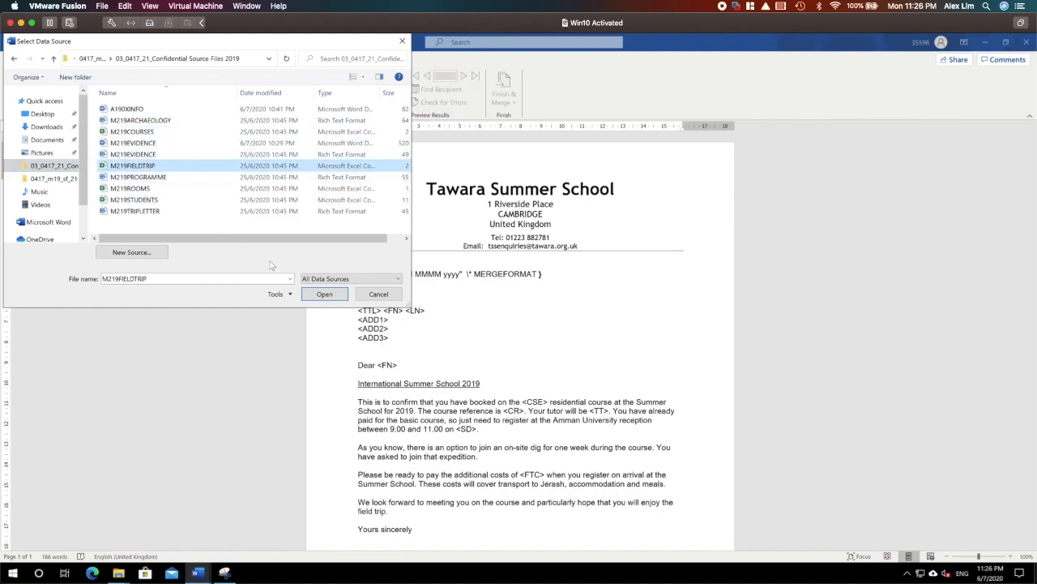
click(324, 294)
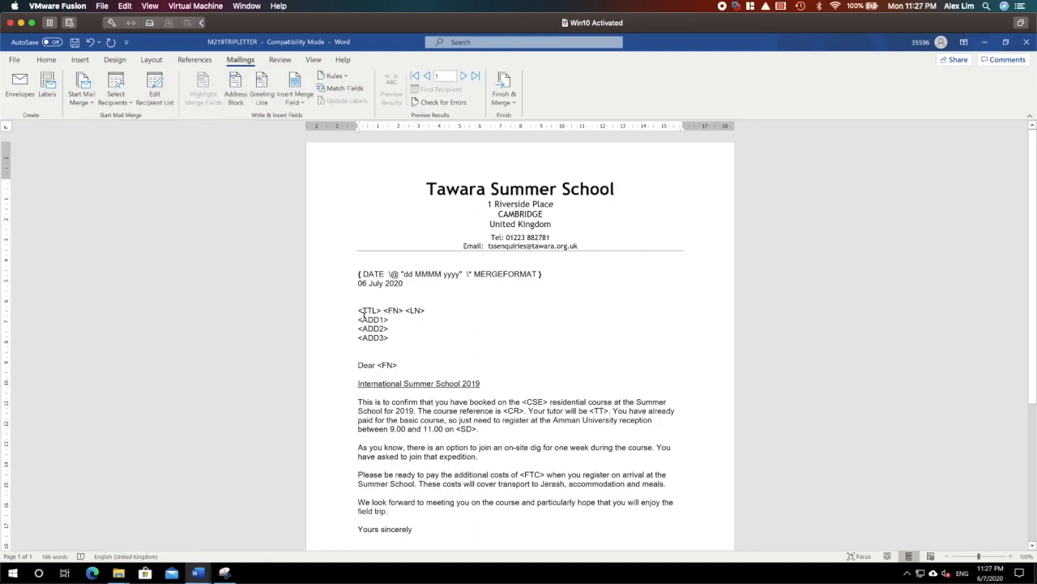
Replace the <TTL> placeholder with the Title merge field and switch the display from field codes to field results
drag(358, 310, 382, 312)
click(294, 95)
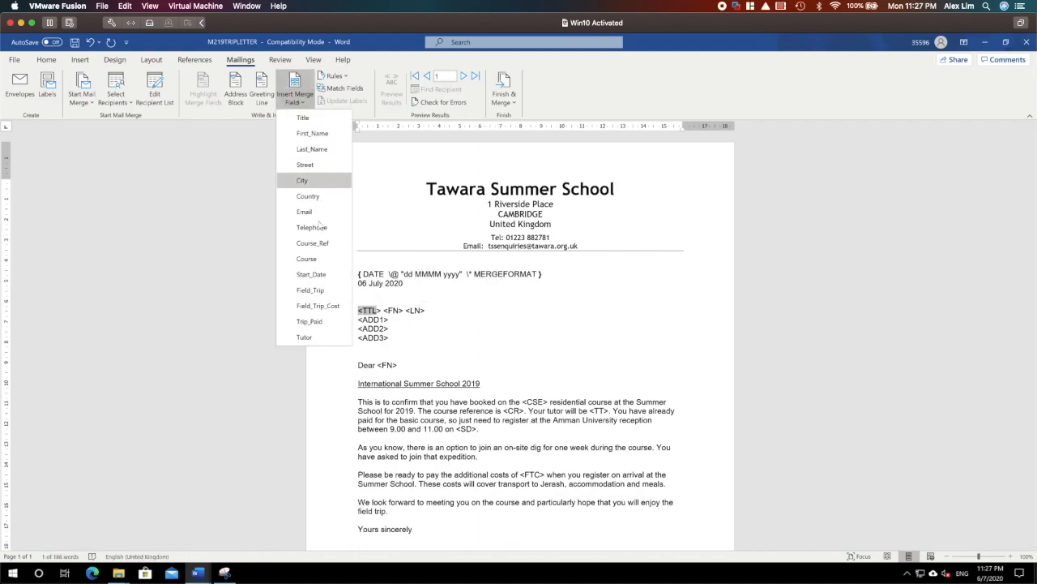
click(390, 305)
drag(358, 312, 383, 311)
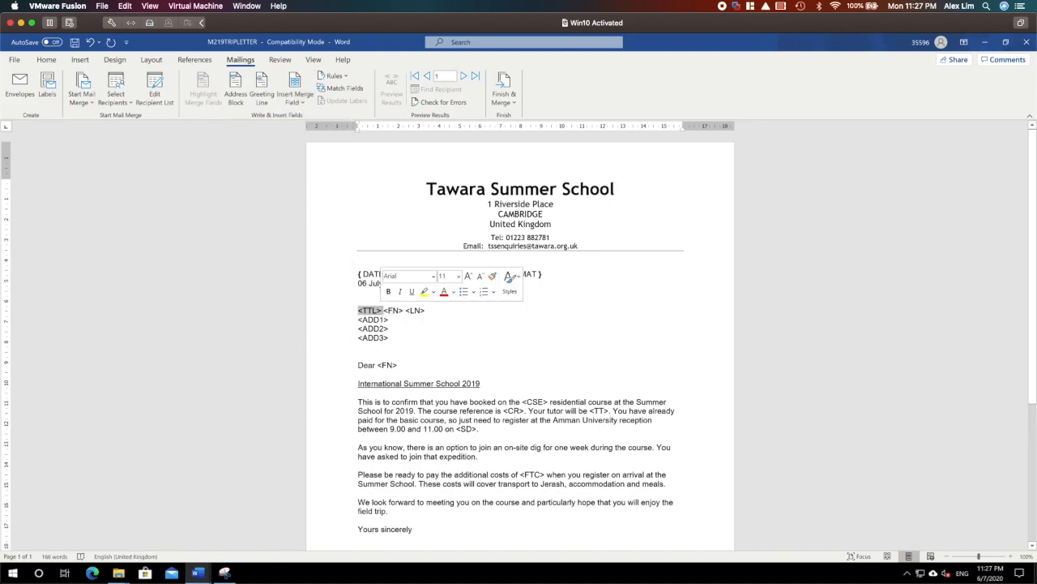
click(294, 95)
click(303, 118)
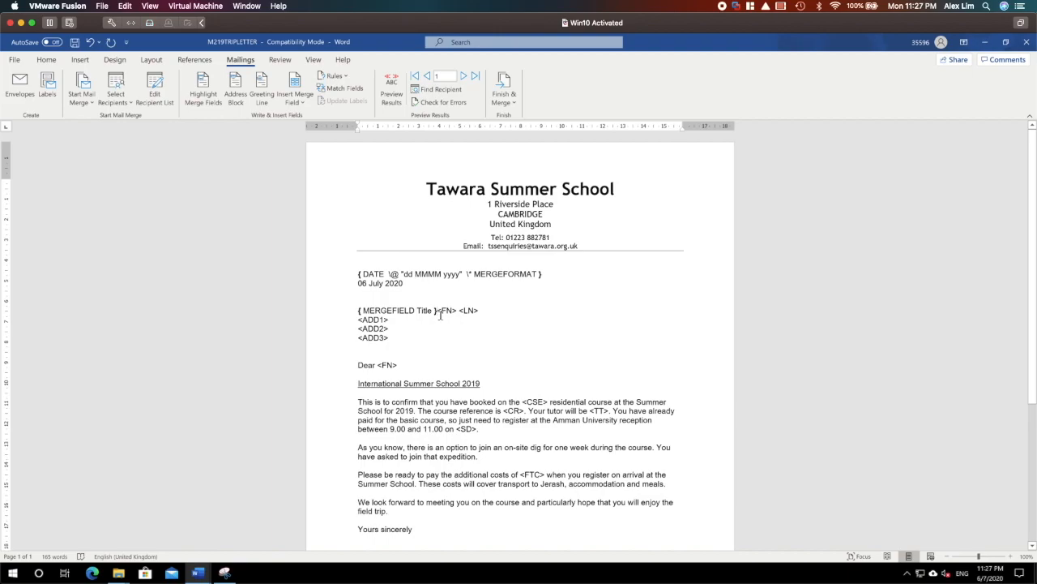
key(alt+F9)
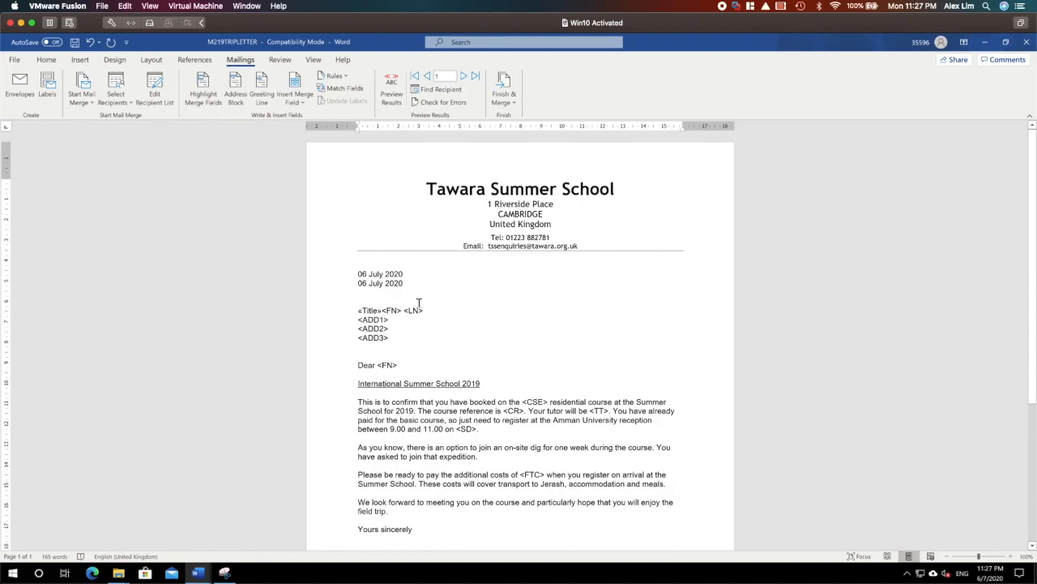
Replace <FN> and <LN> in the addressee line with the First_Name and Last_Name merge fields
drag(384, 311, 401, 310)
click(295, 99)
click(312, 133)
drag(438, 310, 452, 310)
click(295, 99)
click(312, 149)
Replace <ADD1>, <ADD2> and <ADD3> with the Street, City and Country merge fields, keeping each on its own line
drag(356, 324, 390, 319)
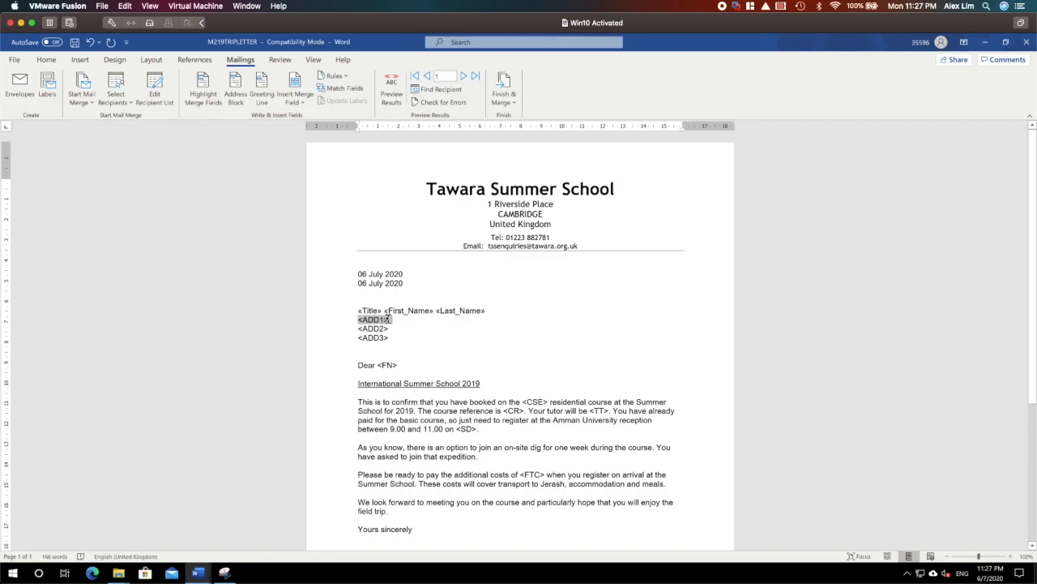
click(295, 96)
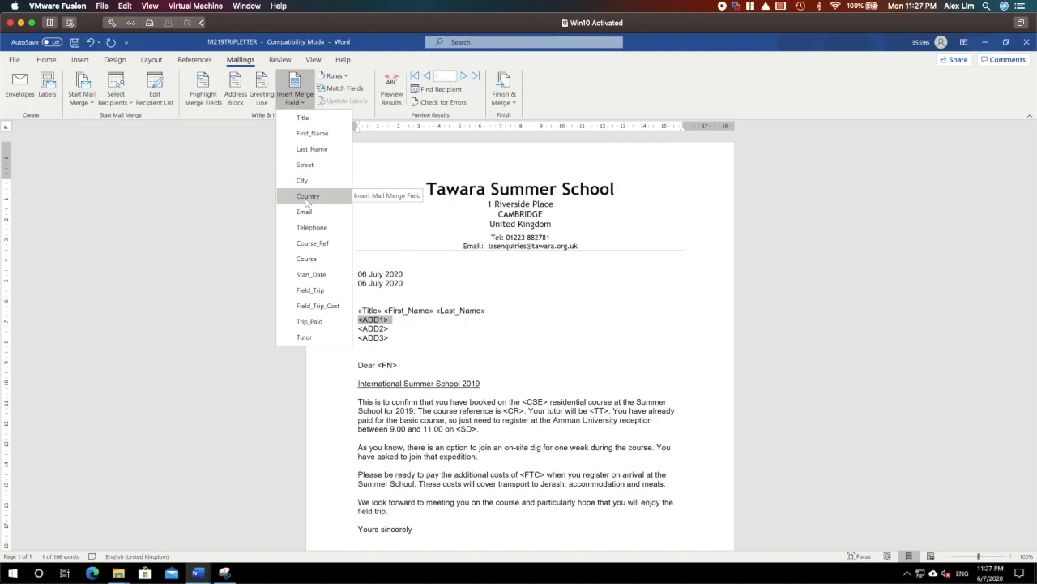
click(305, 165)
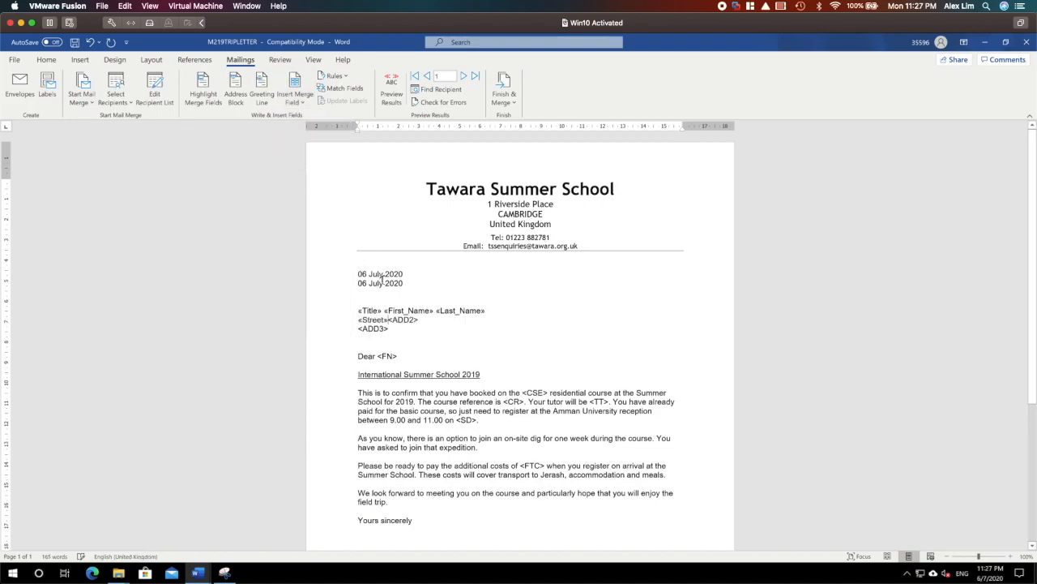
key(Return)
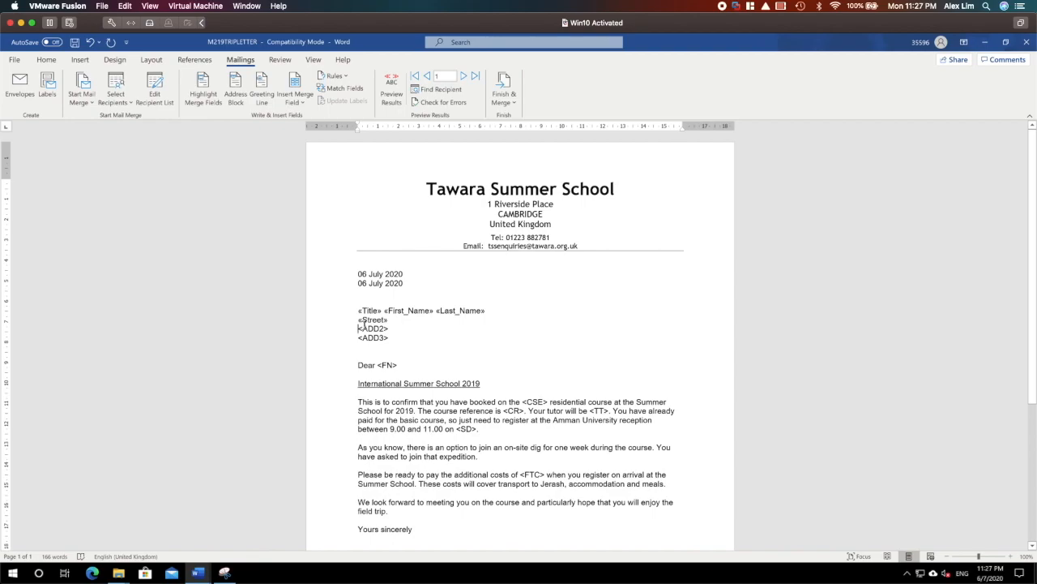
drag(359, 328, 391, 332)
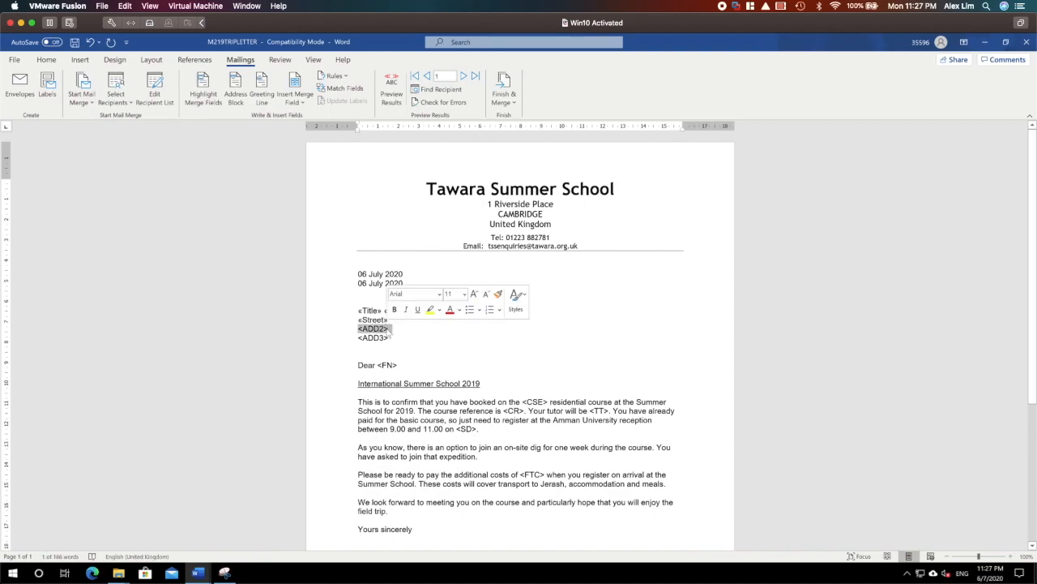
click(295, 96)
click(301, 187)
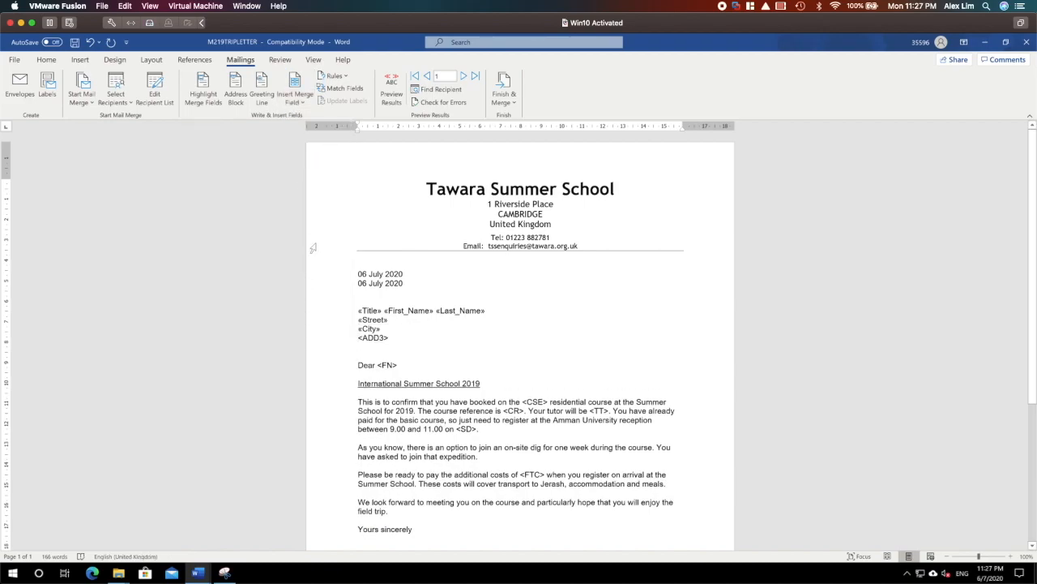
drag(358, 338, 392, 337)
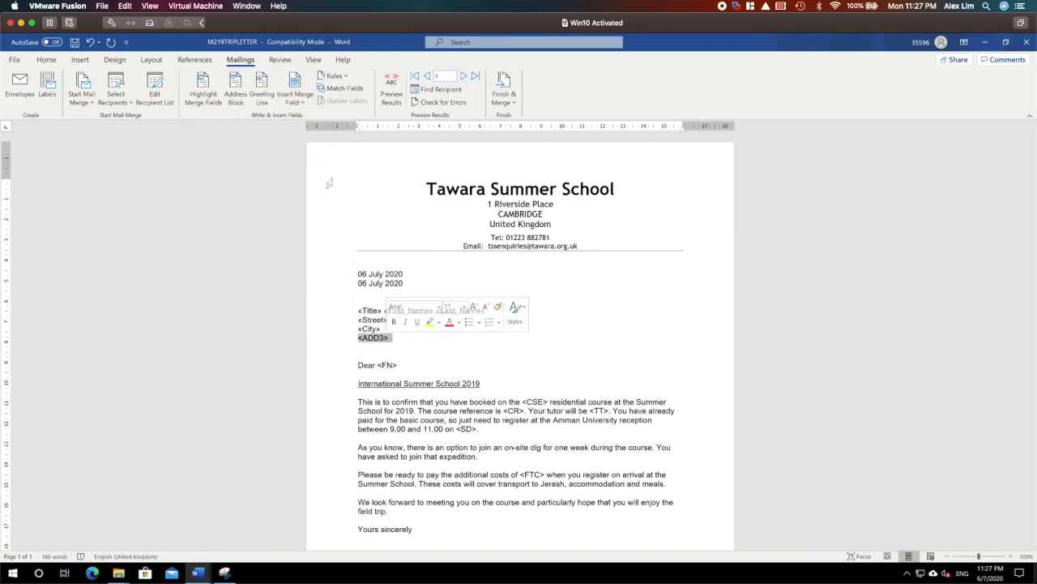
click(295, 96)
click(312, 201)
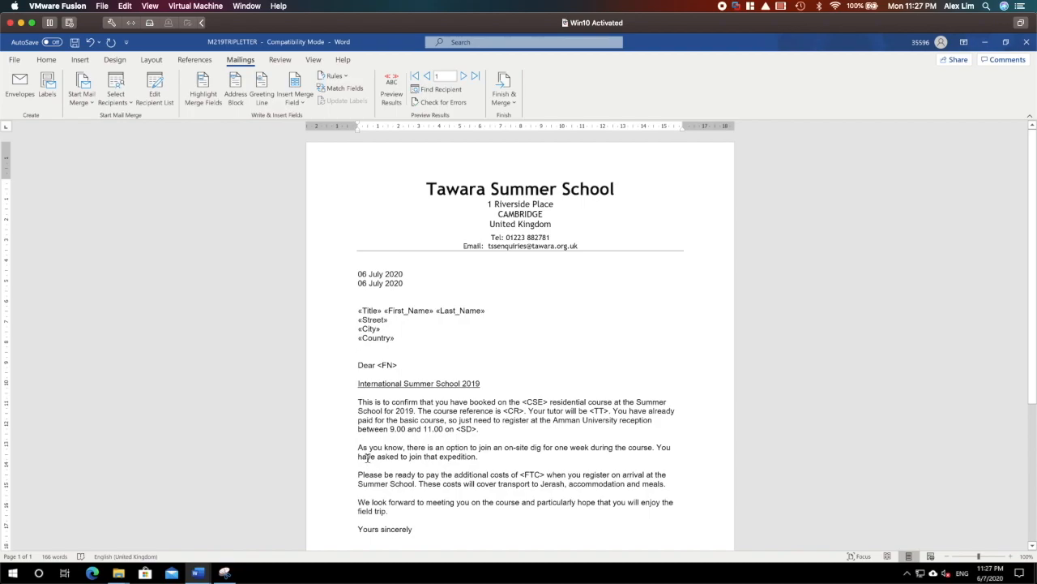
Replace <FN> in the Dear salutation with the First_Name merge field
drag(377, 365, 404, 366)
click(298, 103)
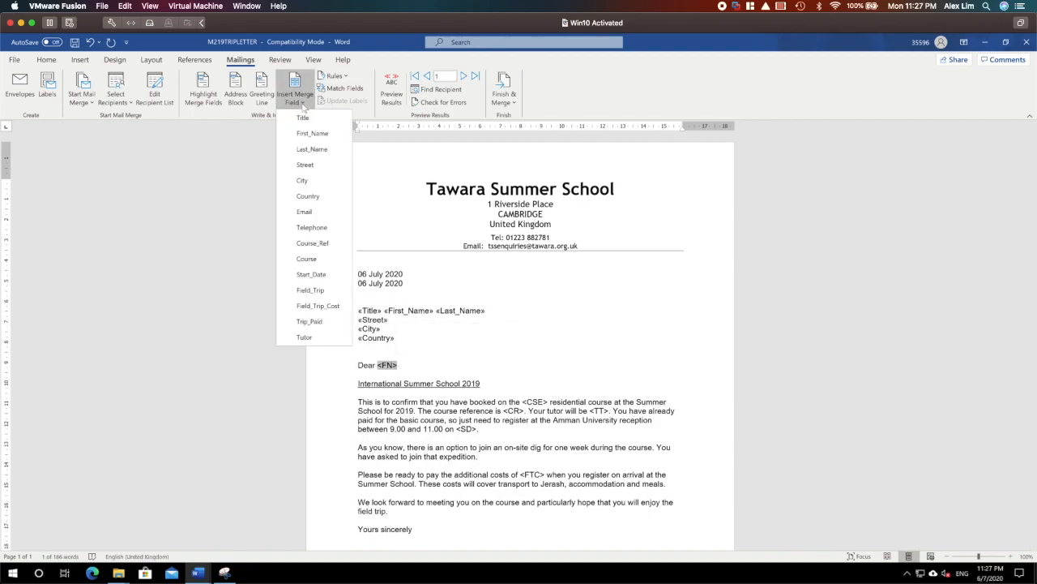
click(312, 133)
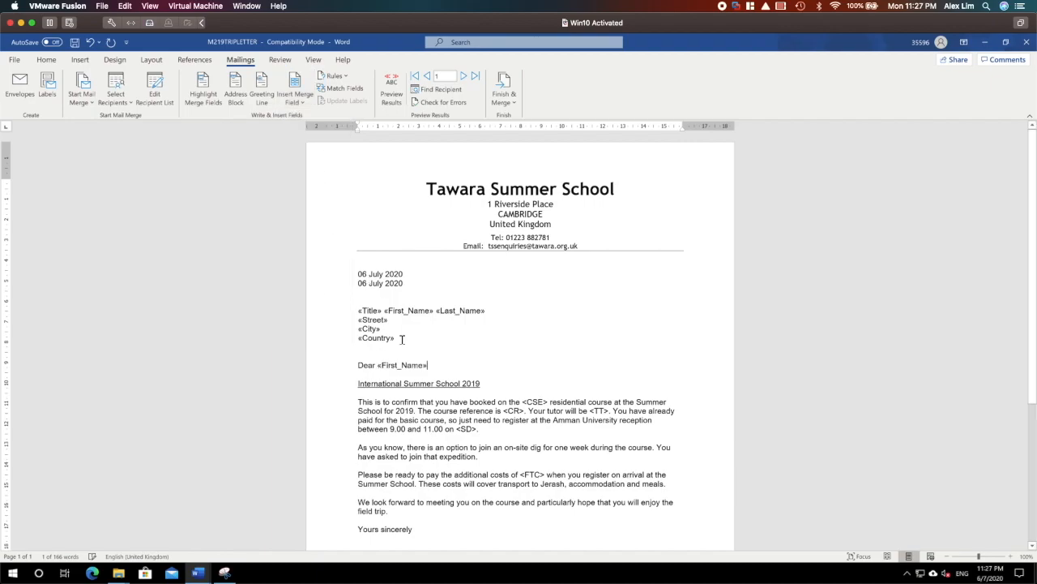
Replace <CSE> and <CR> in the first body paragraph with the Course and Course_Ref merge fields
scroll(545, 387, down, 1)
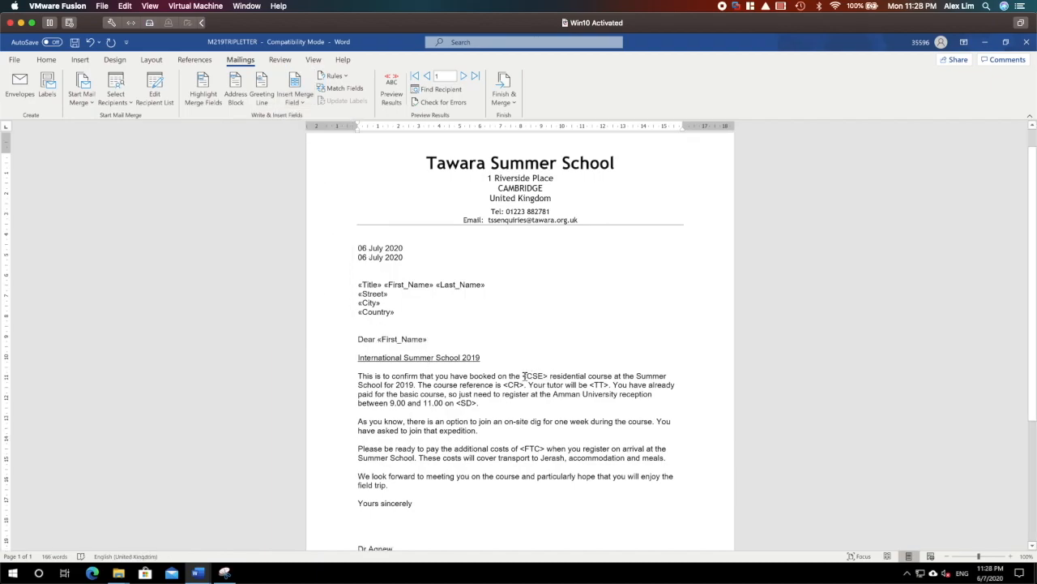
drag(525, 376, 549, 374)
click(298, 97)
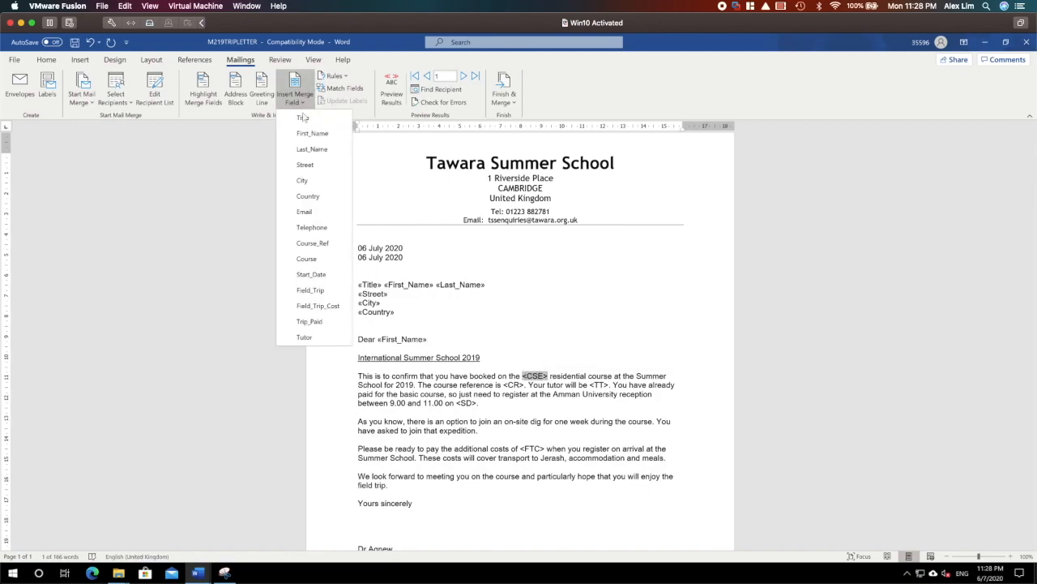
click(307, 258)
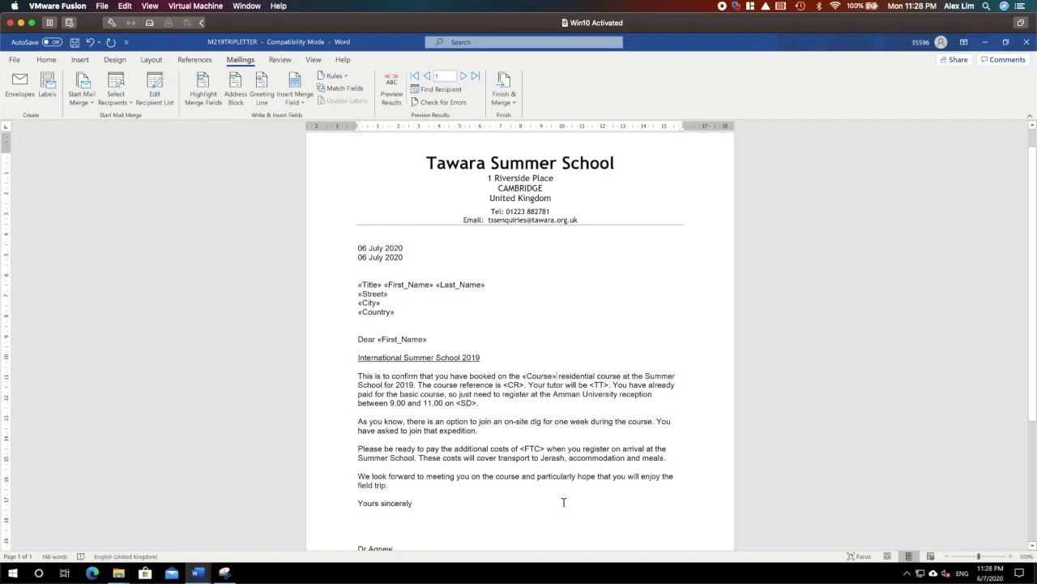
drag(505, 386, 531, 387)
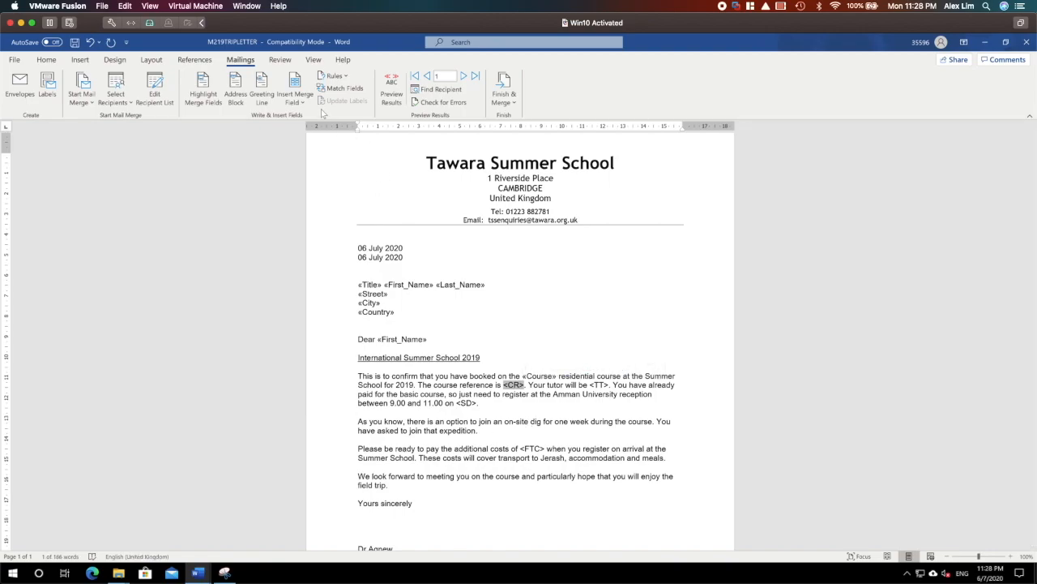
click(300, 98)
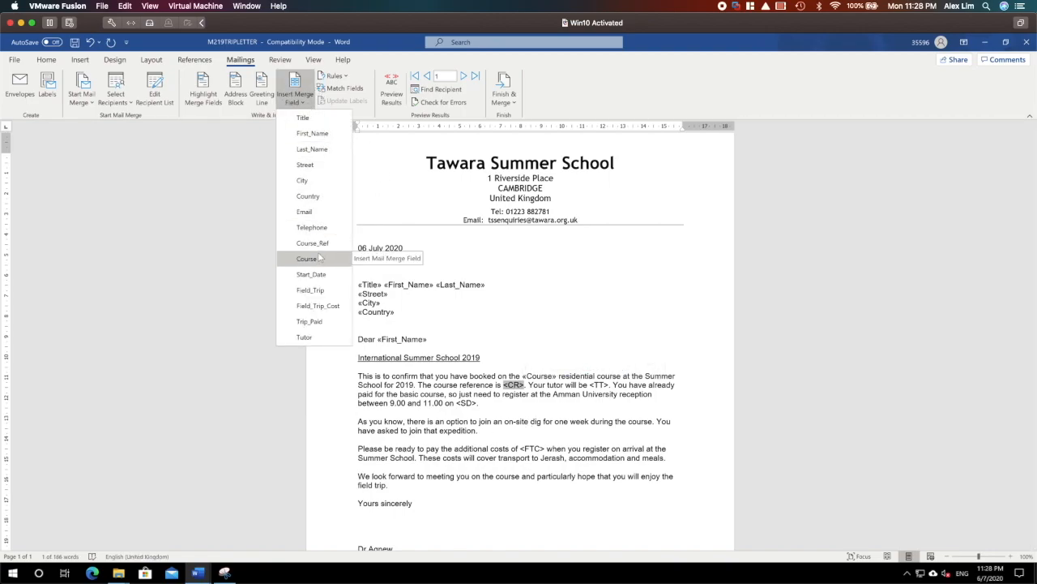
click(312, 243)
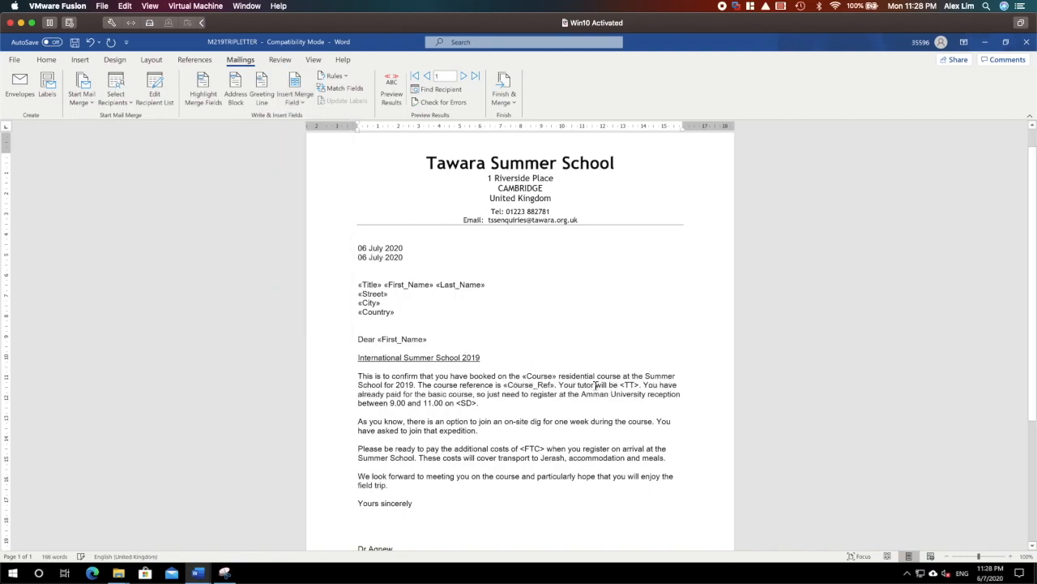
Replace <TT> with the Tutor merge field and <SD> with the Start_Date merge field in the first body paragraph
drag(621, 385, 633, 385)
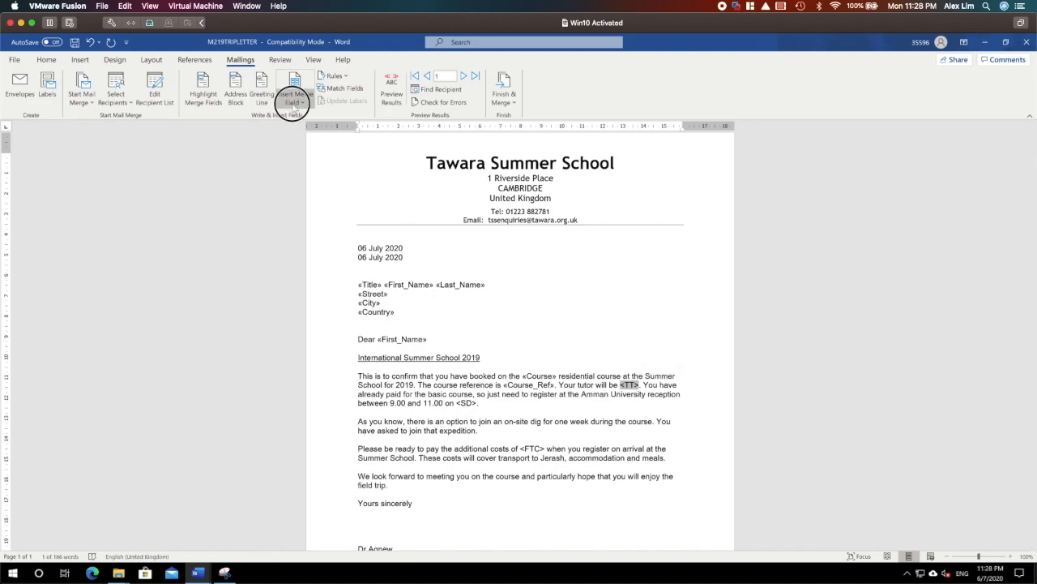
click(295, 98)
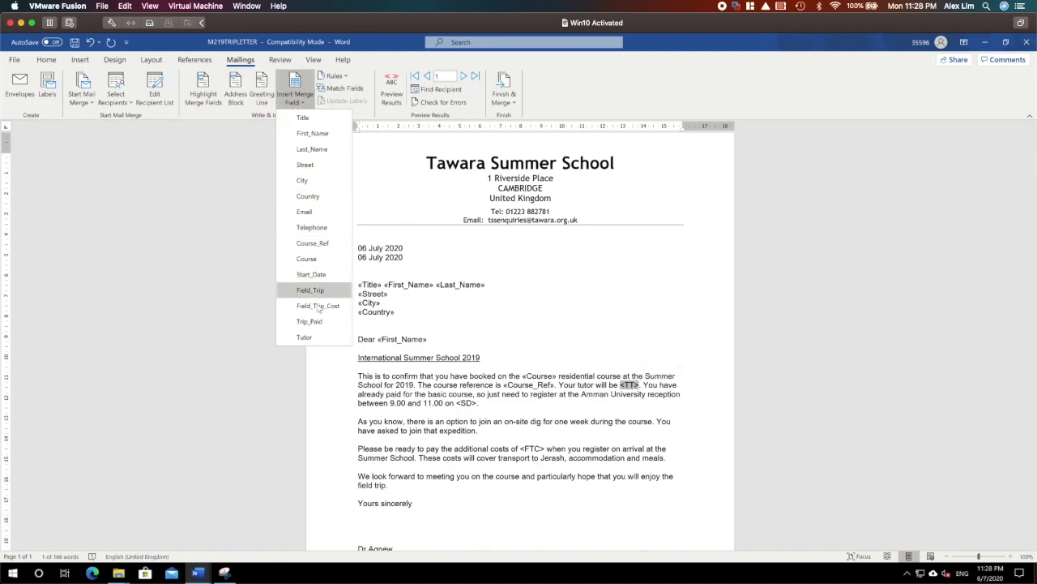
click(306, 337)
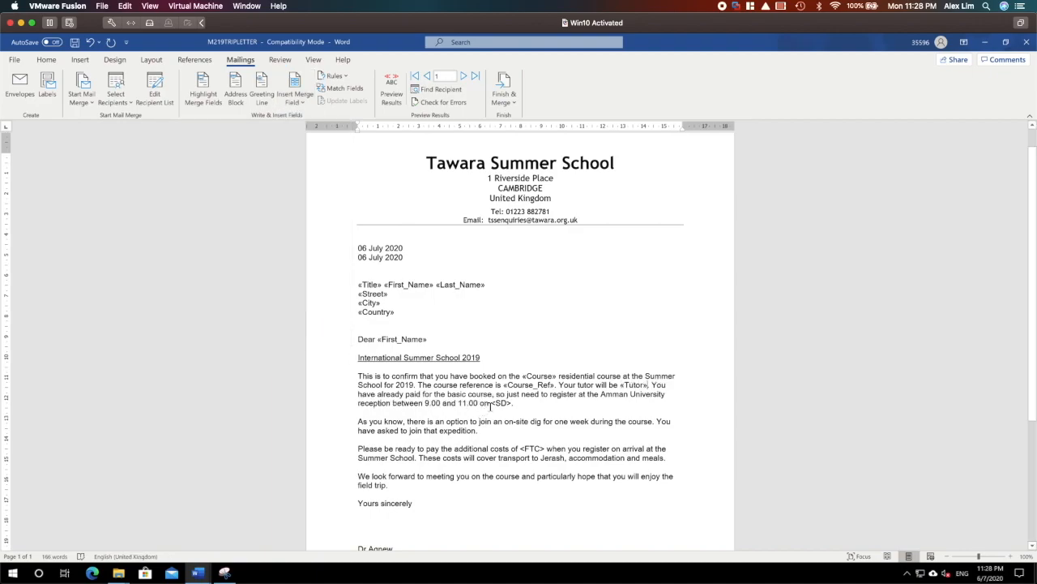
drag(492, 404, 510, 405)
click(283, 106)
click(310, 270)
Replace <FTC> in the additional costs sentence with the Field_Trip_Cost merge field, keeping a space before "when"
drag(522, 448, 543, 449)
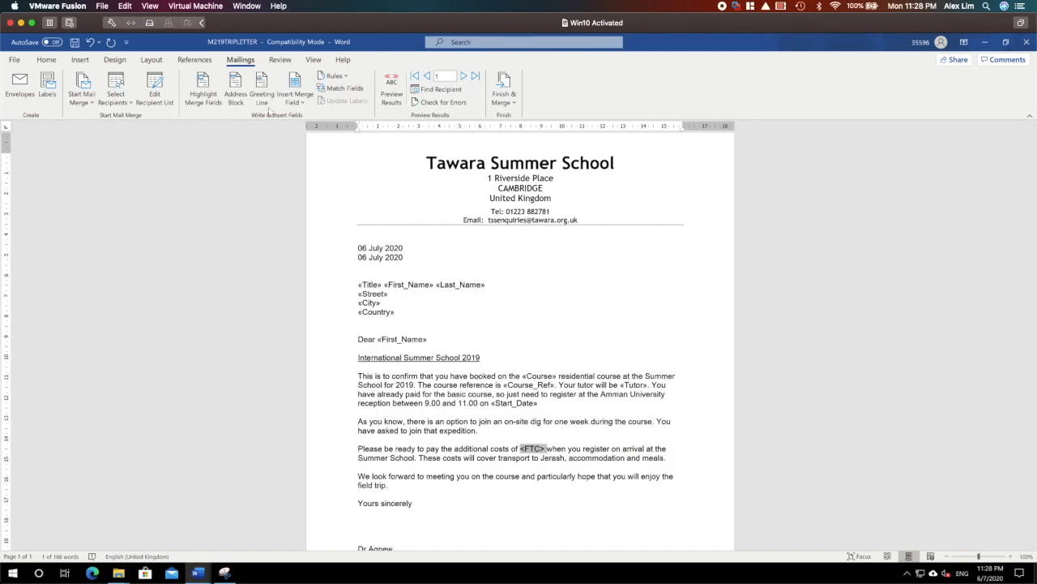
click(295, 94)
click(318, 306)
scroll(510, 478, down, 3)
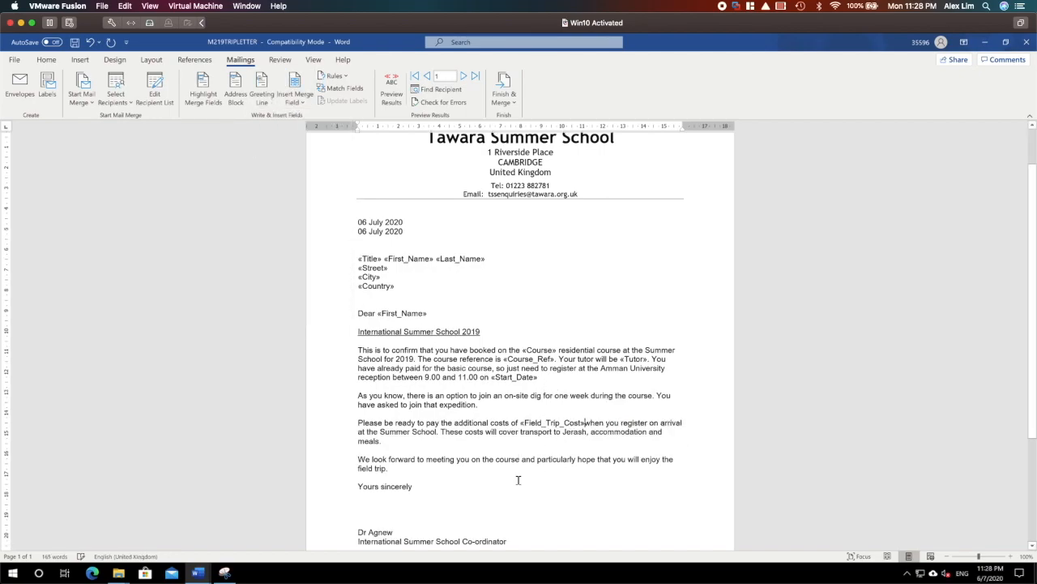
scroll(429, 428, down, 2)
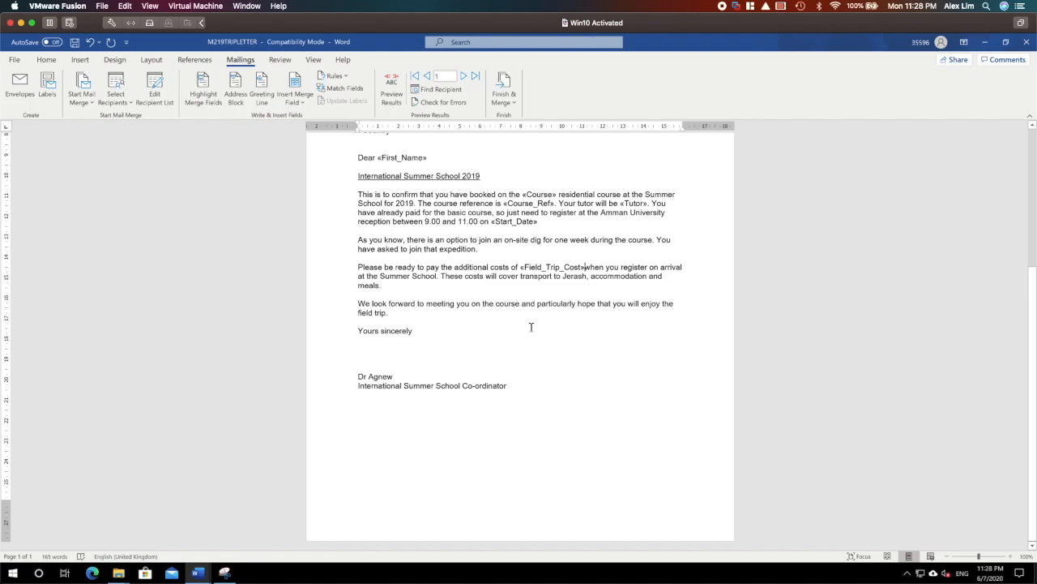
scroll(479, 288, up, 3)
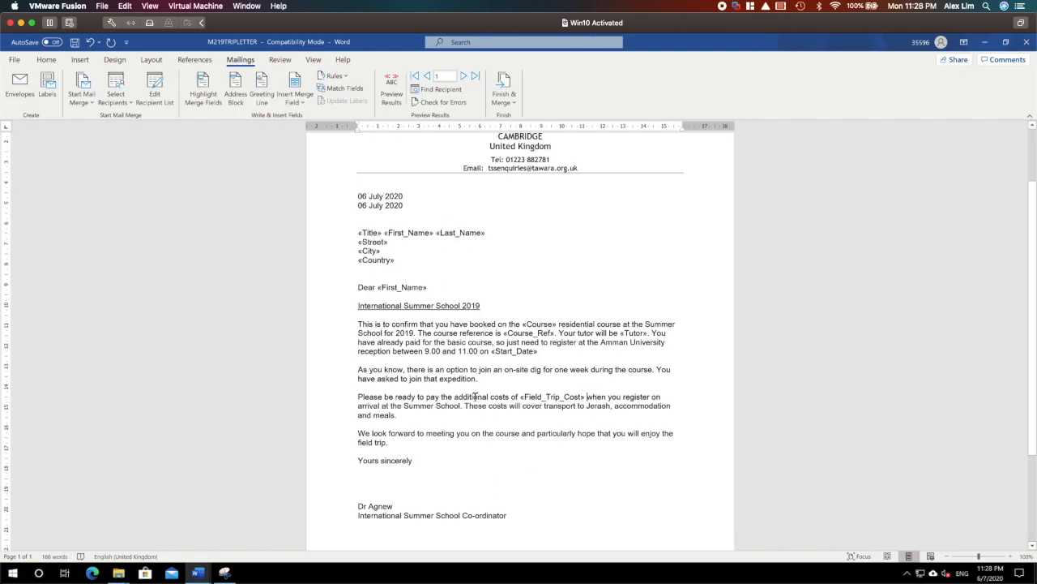
Delete the duplicate date line above the address block, leaving a single date in the letter
scroll(391, 359, up, 1)
click(404, 249)
key(BackSpace)
key(BackSpace)
key(BackSpace)
key(BackSpace)
key(BackSpace)
key(BackSpace)
key(BackSpace)
key(BackSpace)
key(BackSpace)
key(BackSpace)
key(BackSpace)
key(BackSpace)
key(BackSpace)
key(BackSpace)
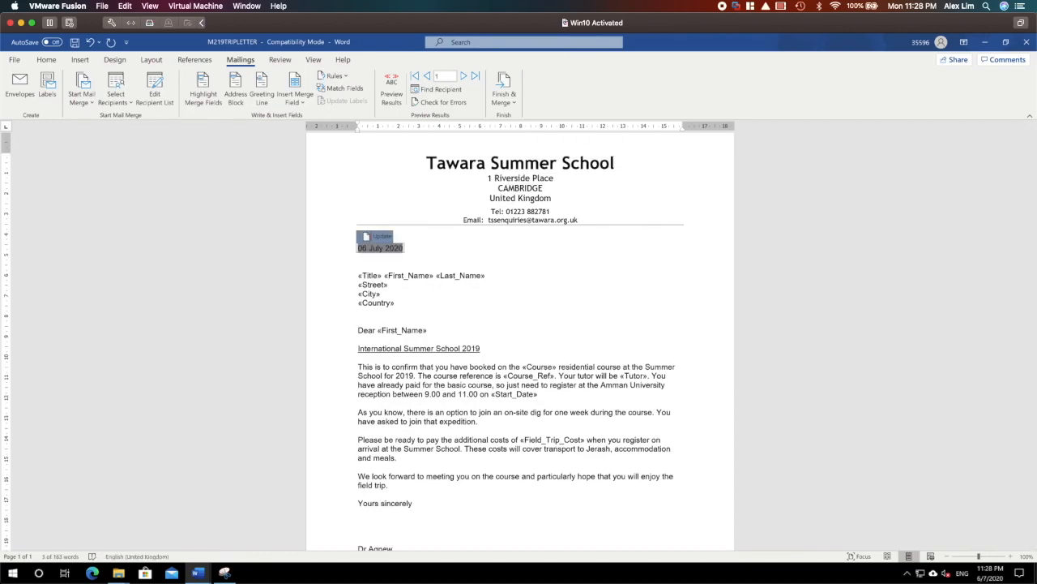
click(396, 264)
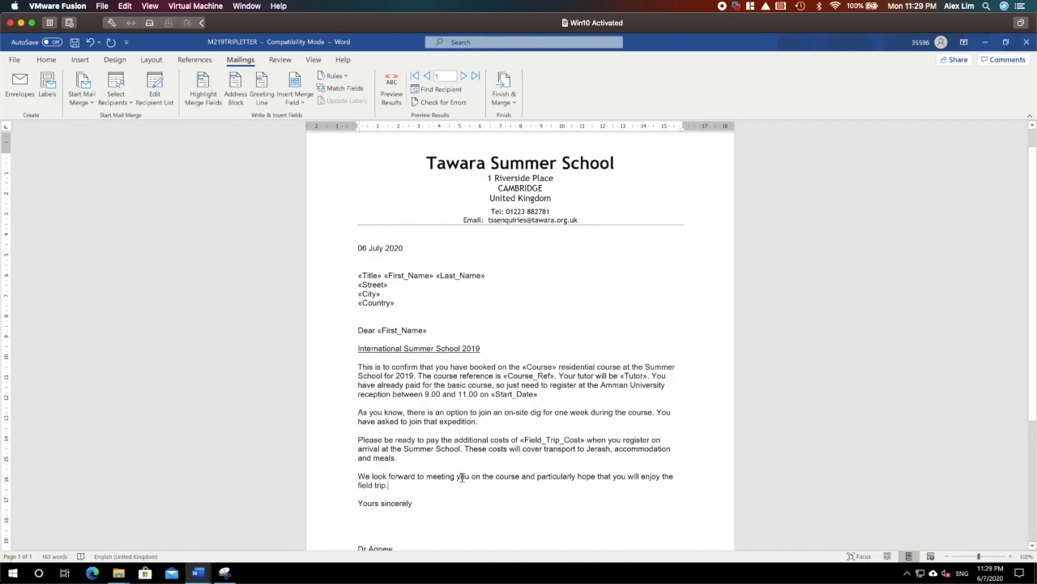
Insert a Blank (Three Columns) footer in the letter
scroll(462, 477, down, 5)
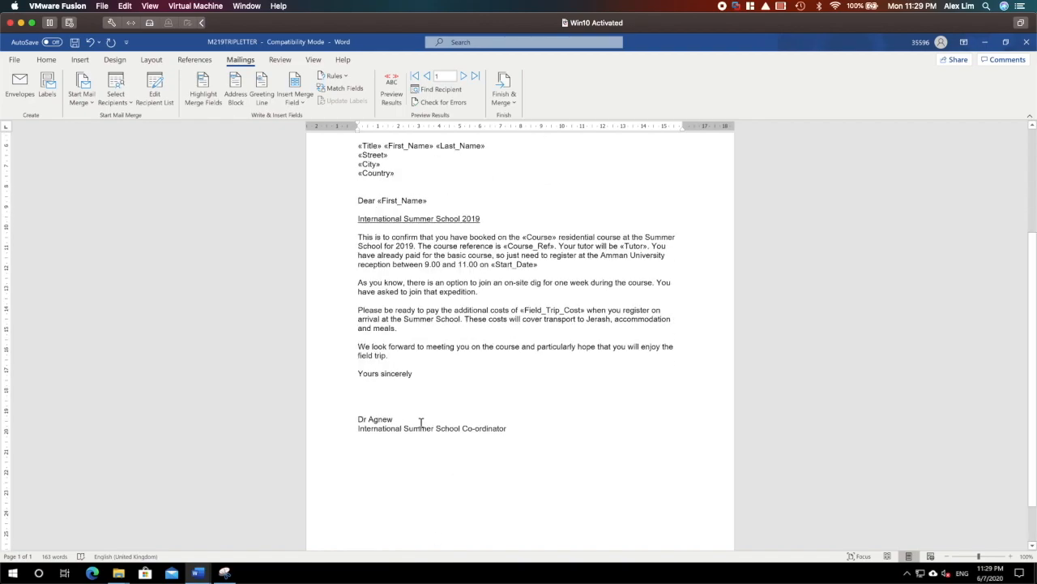
double_click(354, 516)
click(38, 91)
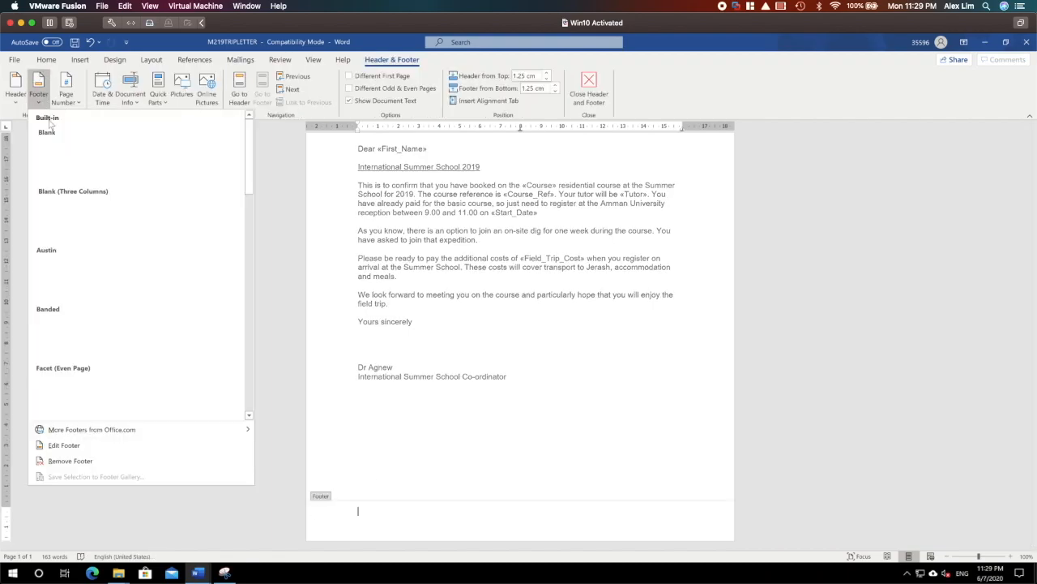
click(76, 211)
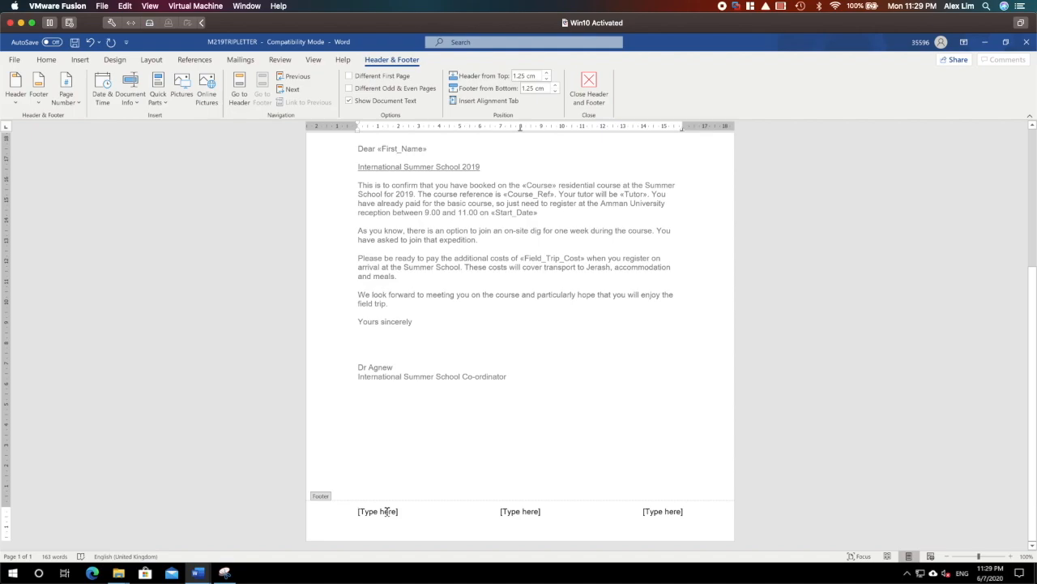
Replace the first footer placeholder with the lowercase text "name", keeping the other two placeholders in their original alignment
click(386, 511)
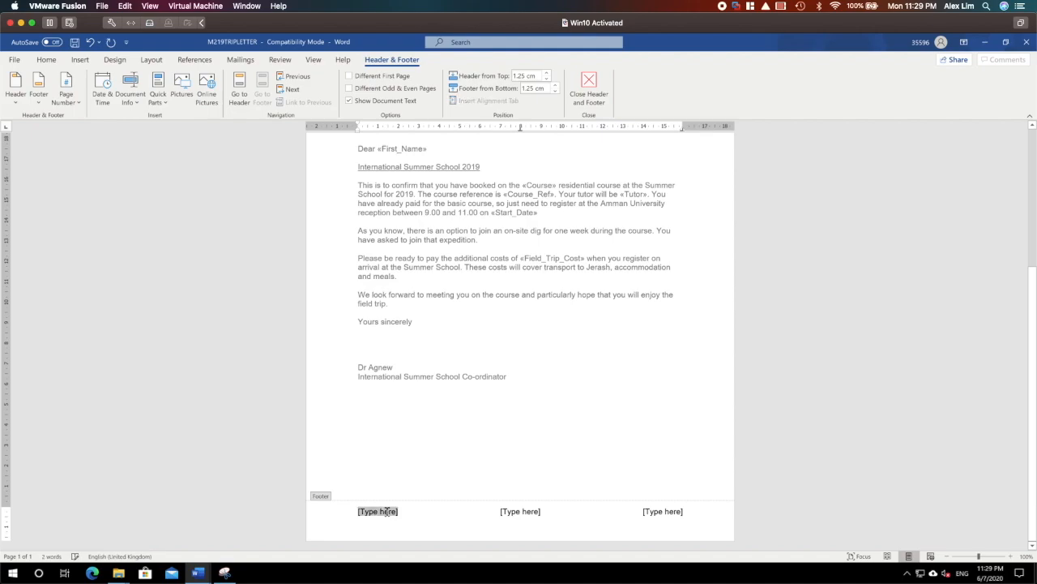
text(Name)
key(Tab)
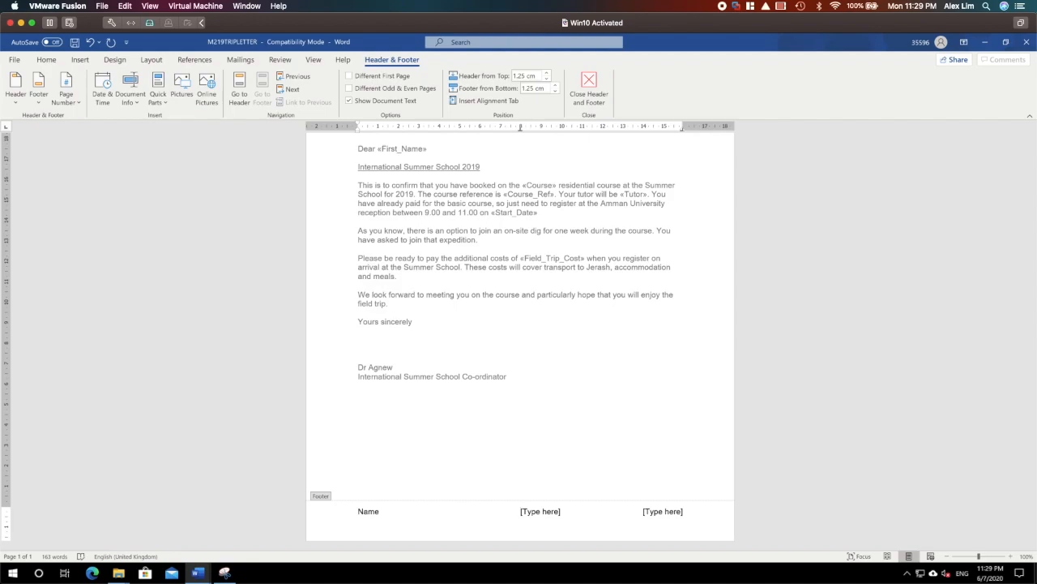
key(ctrl+z)
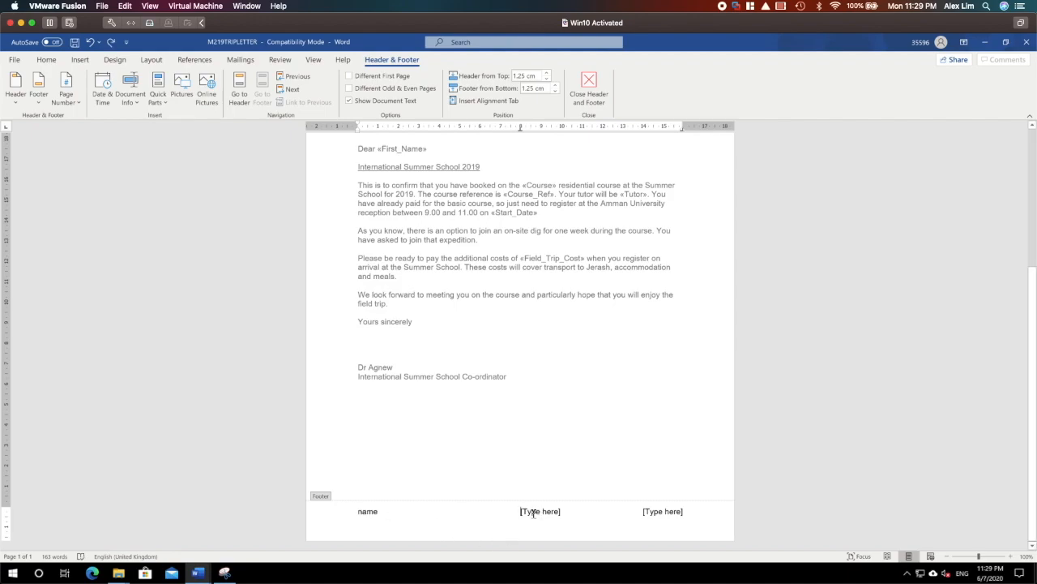
key(ctrl+z)
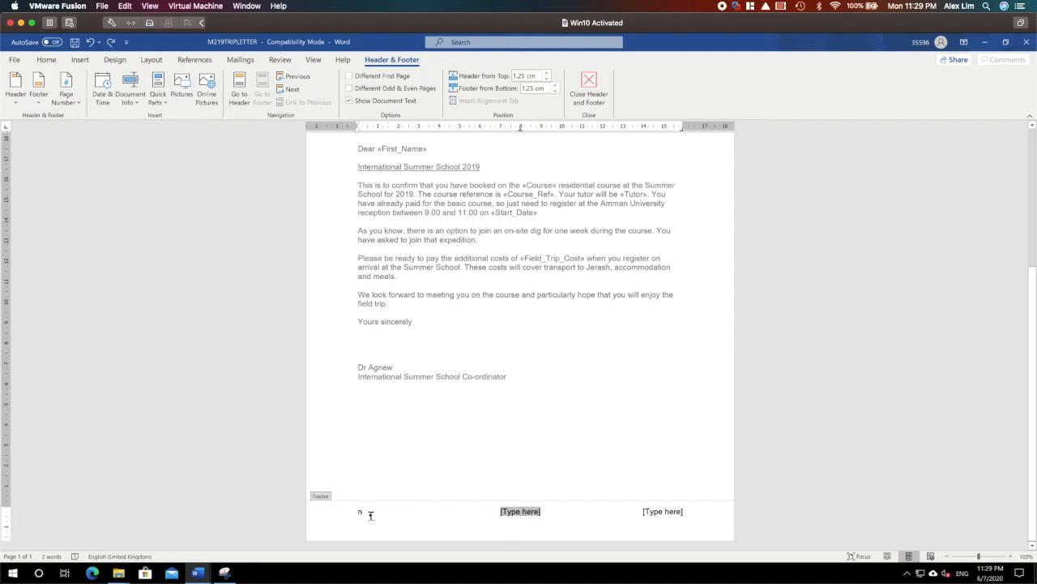
key(ctrl+y)
Fill the middle footer placeholder with "centre number" and the last with "candidate number", and return to the letter body
click(520, 514)
text(cen)
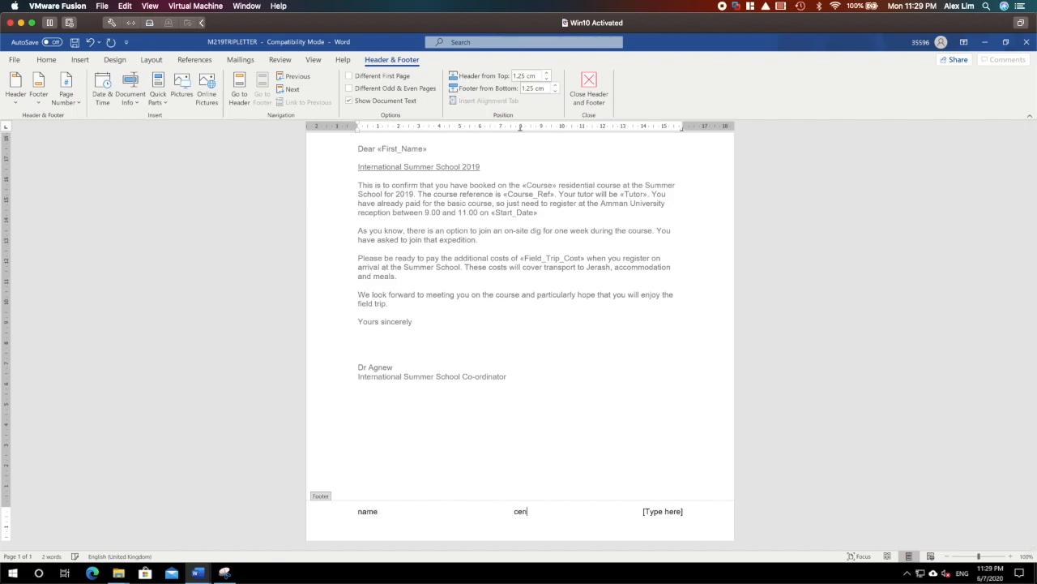
text(tre number)
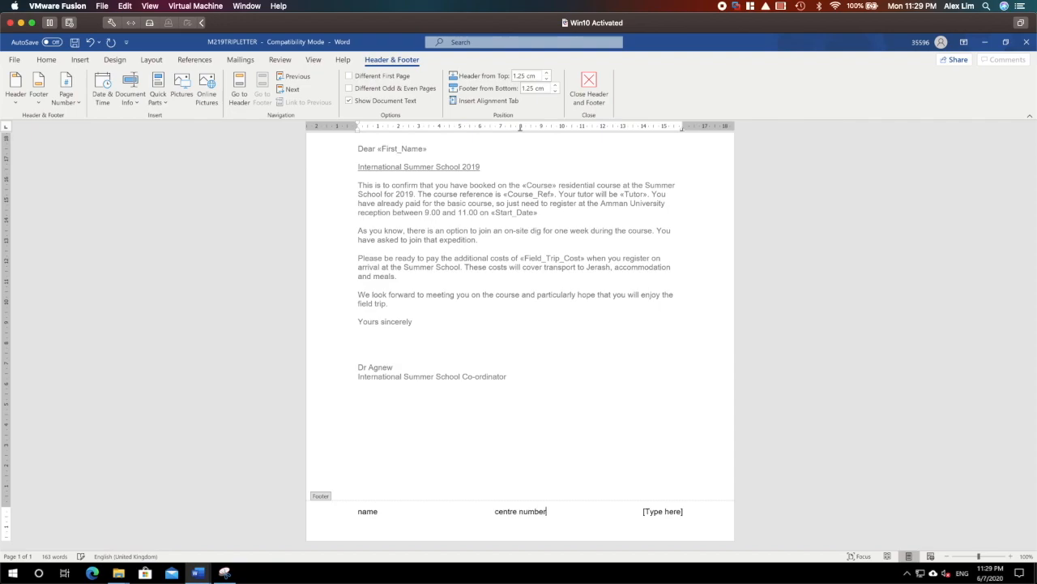
click(664, 510)
text(candid)
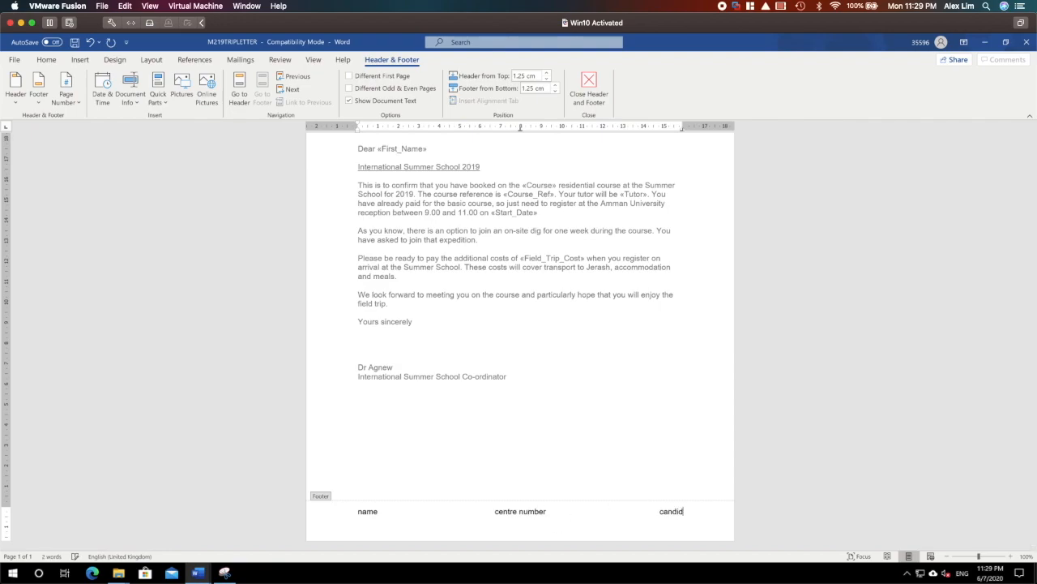
text(ate number)
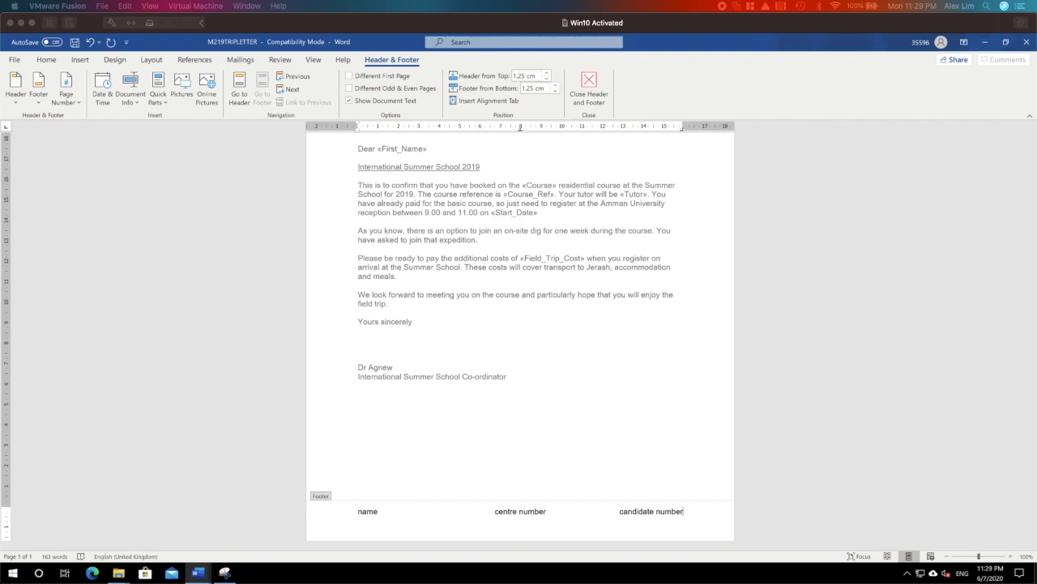
double_click(463, 403)
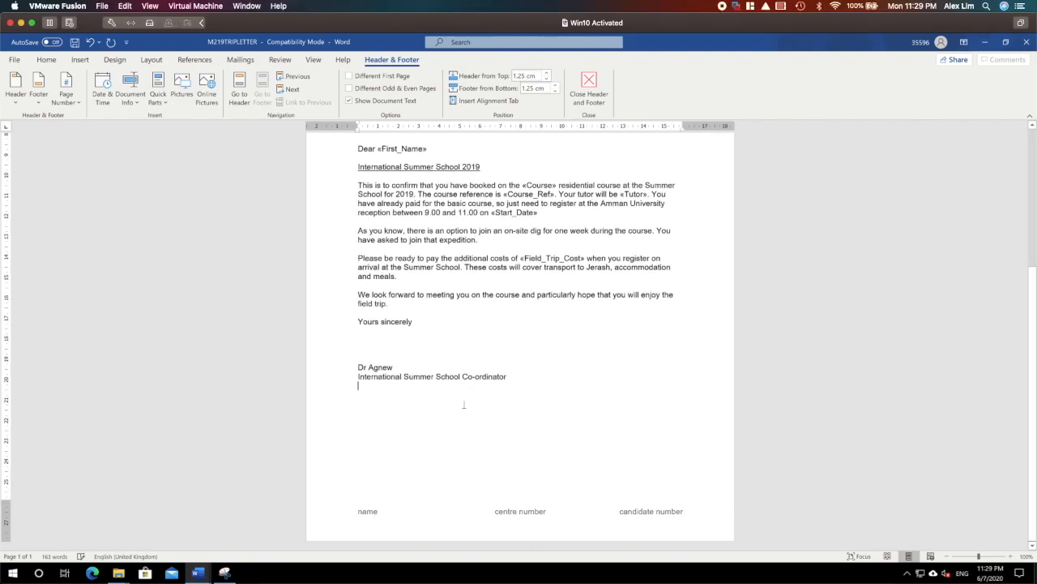
Save the M219TRIPLETTER document
scroll(317, 398, up, 3)
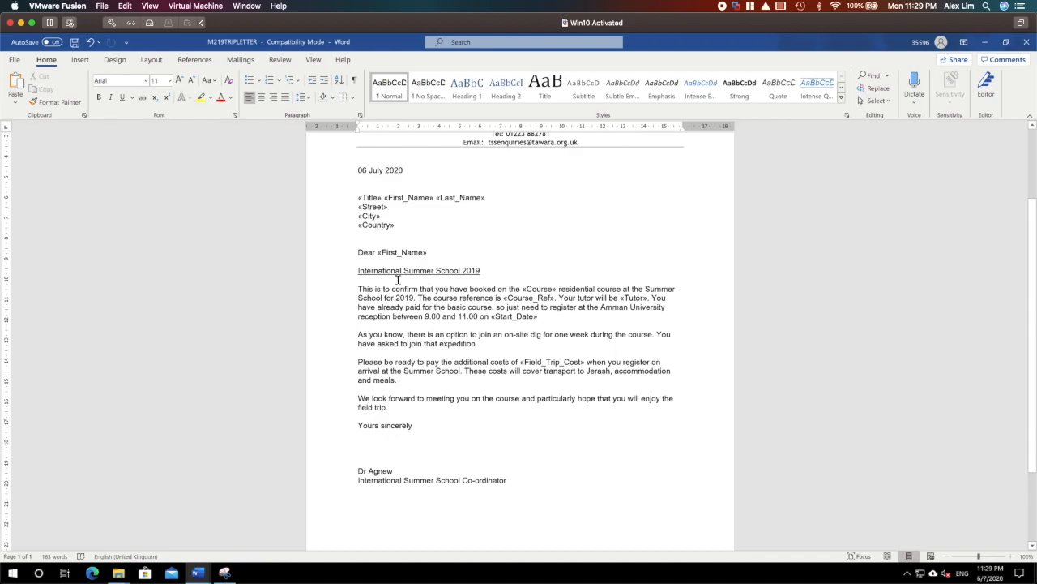
scroll(398, 280, up, 3)
key(ctrl+s)
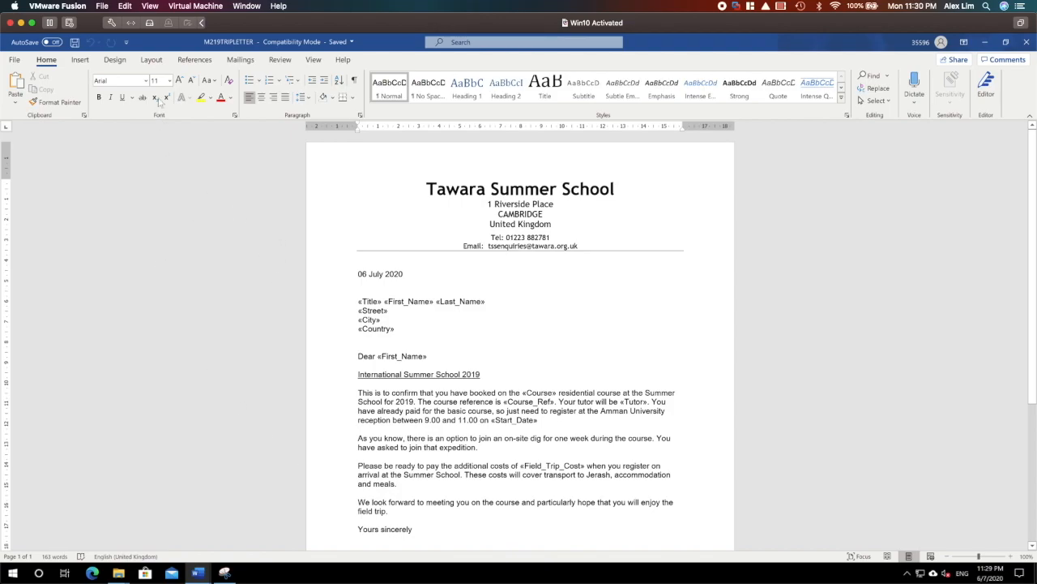
Filter the mail merge recipient list to records where Trip_Paid is equal to "no"
click(240, 61)
click(119, 102)
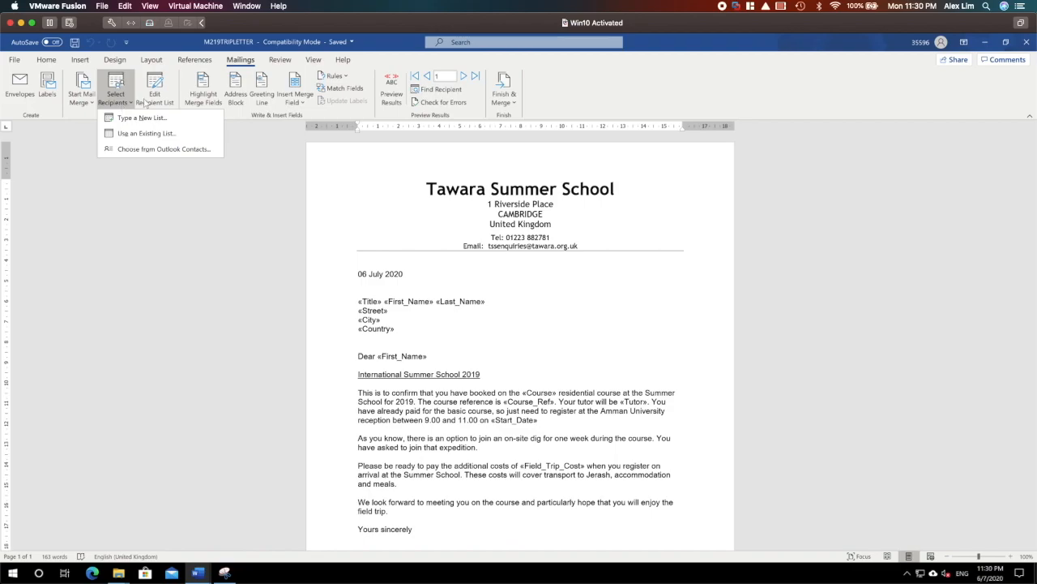
click(148, 102)
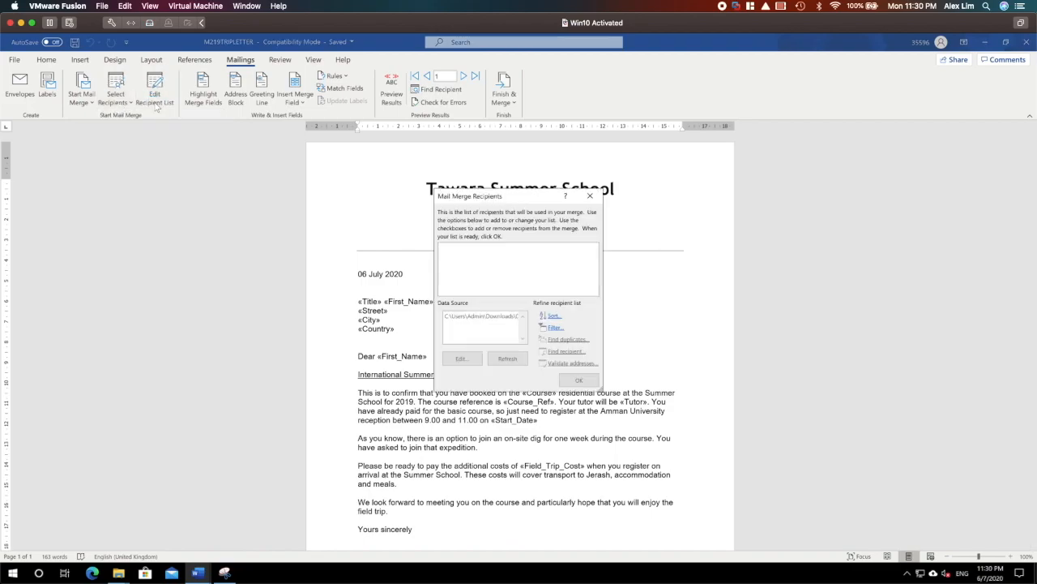
double_click(483, 197)
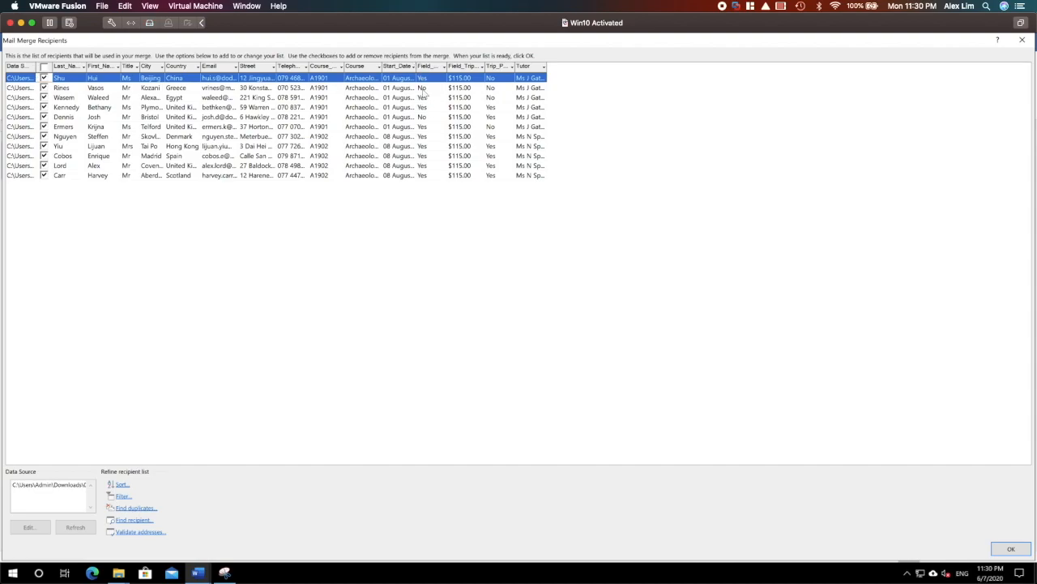
click(123, 496)
click(464, 258)
scroll(448, 288, down, 3)
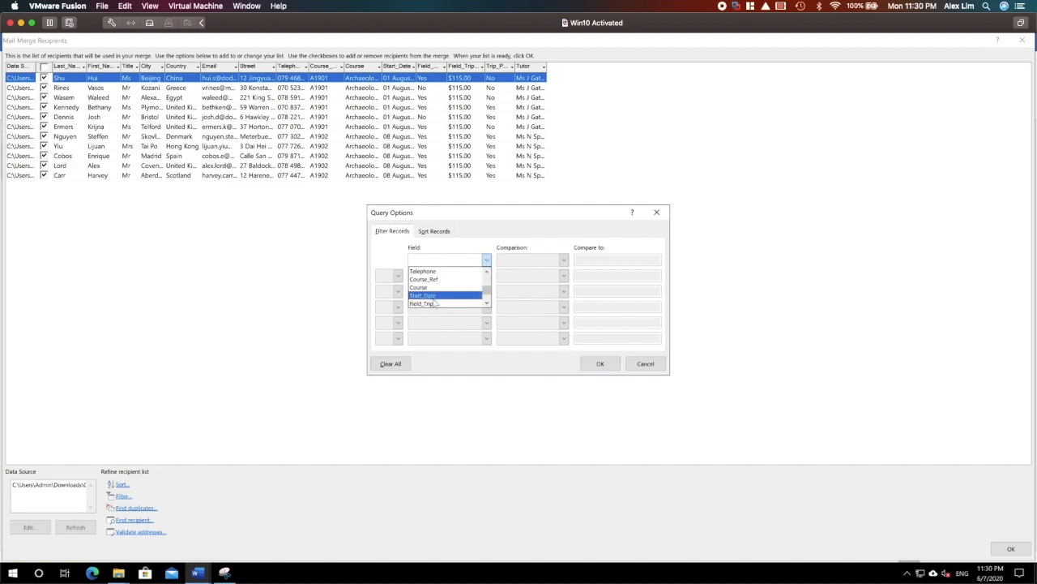
scroll(440, 305, down, 1)
click(438, 304)
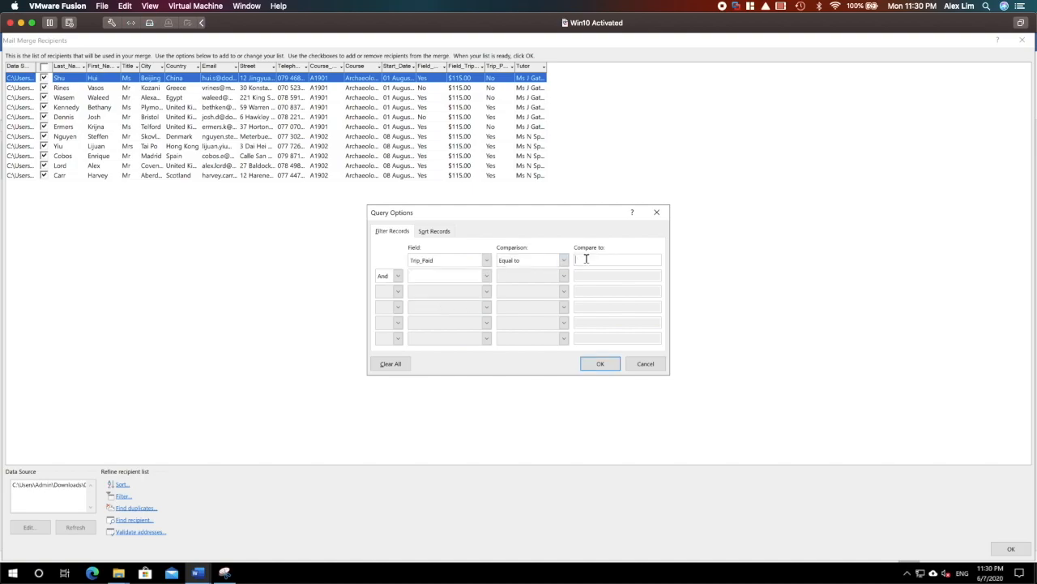
click(600, 363)
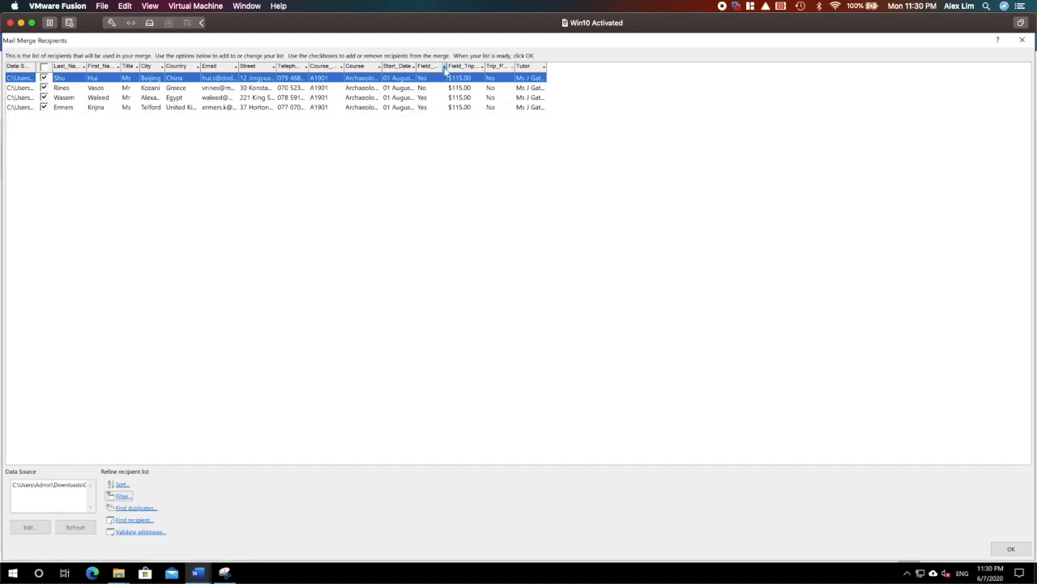
Widen the Field_Trip and Trip_Paid columns in the recipient list so their full headings can be read
drag(457, 66, 514, 64)
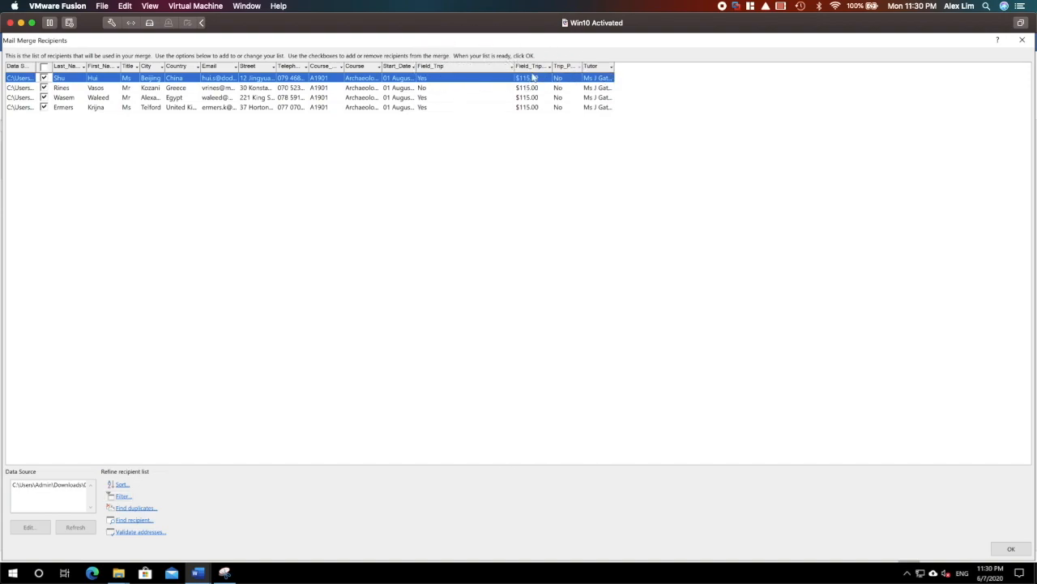
drag(580, 66, 624, 66)
drag(514, 66, 460, 67)
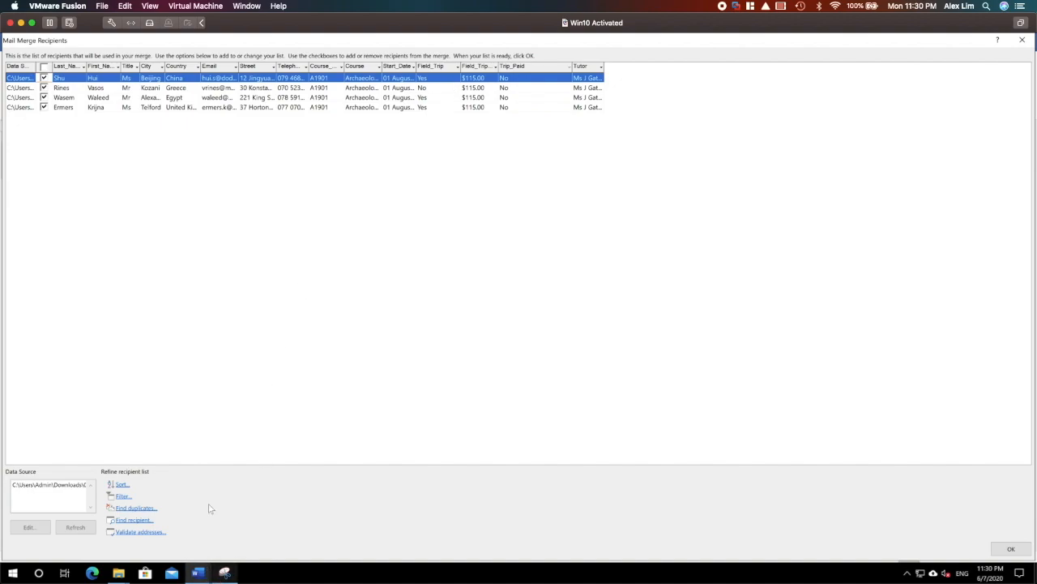
Reopen the recipient filter options and capture a snip of the recipient list together with the Trip_Paid criterion in Snipping Tool
click(122, 496)
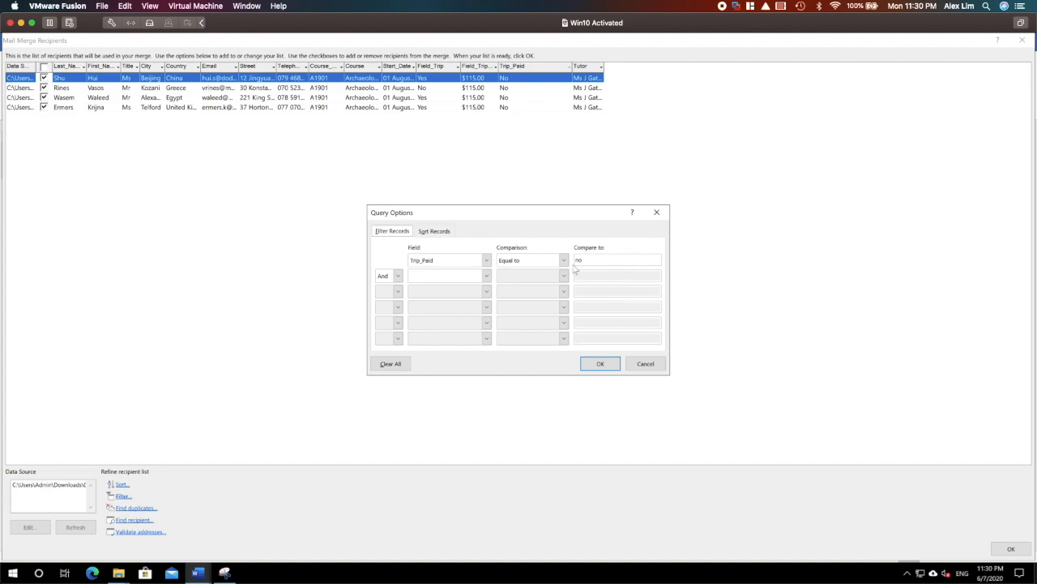
click(224, 572)
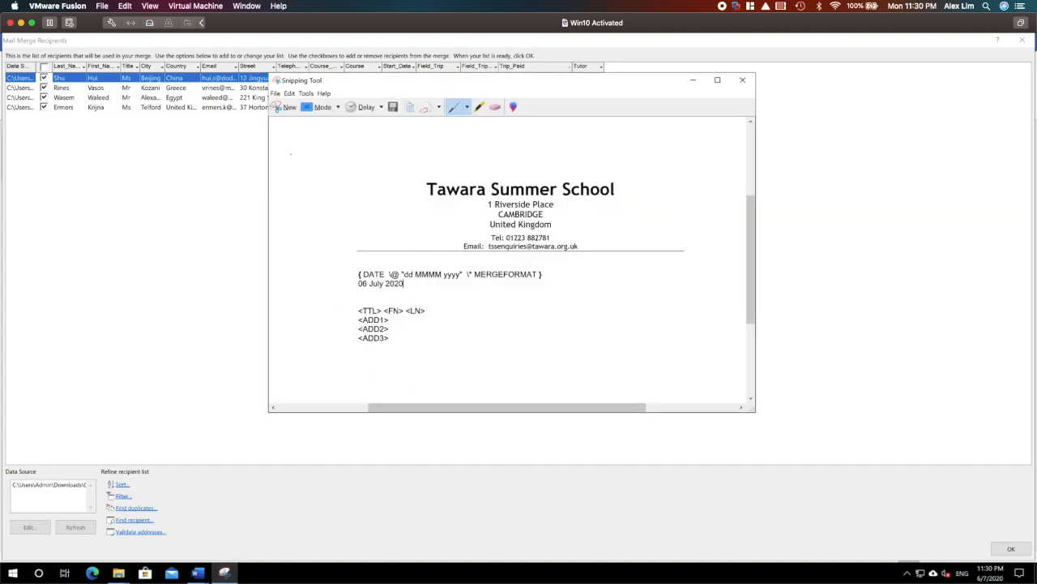
click(284, 108)
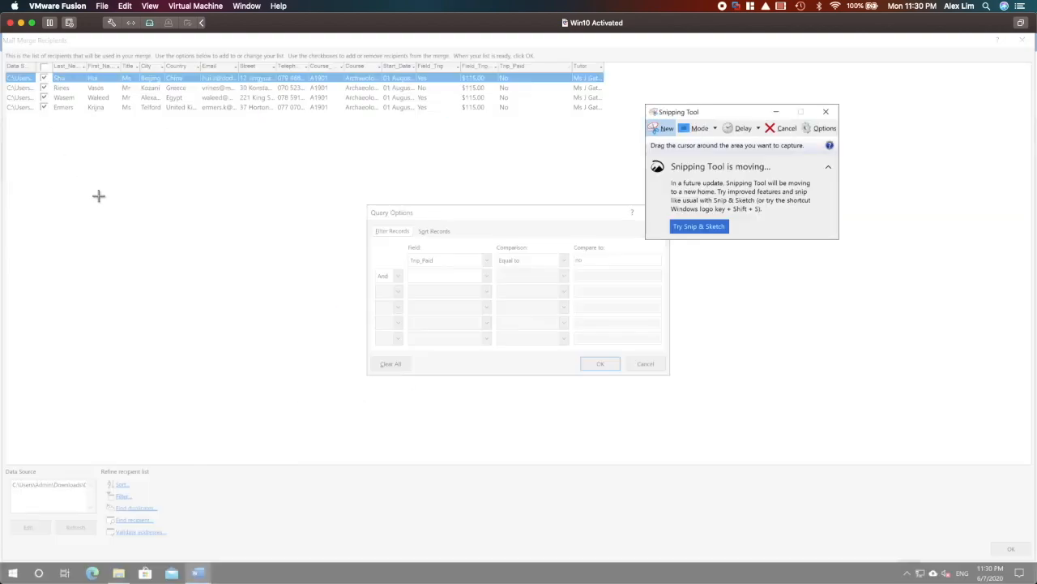
drag(15, 56, 679, 300)
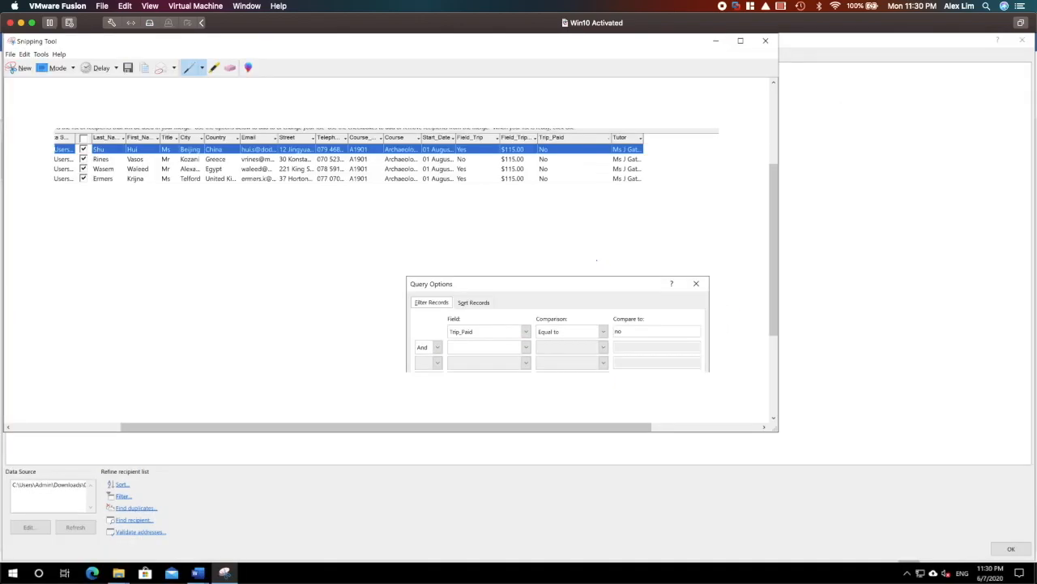
Close the filter options without changes and close the mail merge recipient list
click(197, 573)
click(246, 531)
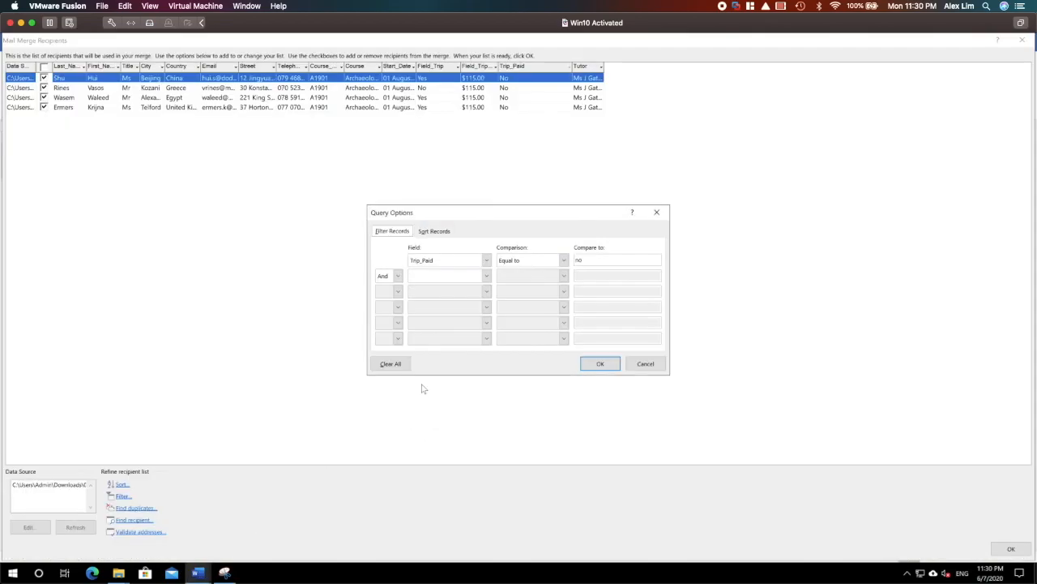
click(645, 366)
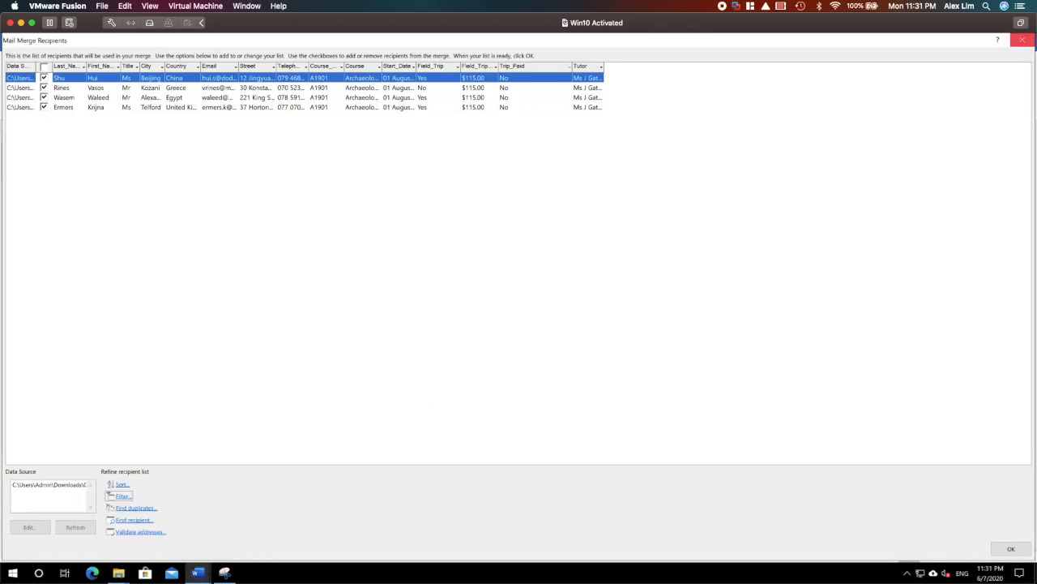
click(1022, 40)
Paste the filter snip under Evidence 13 in the M219EVIDENCE document and return to the M219TRIPLETTER letter
mouse_move(197, 572)
click(257, 526)
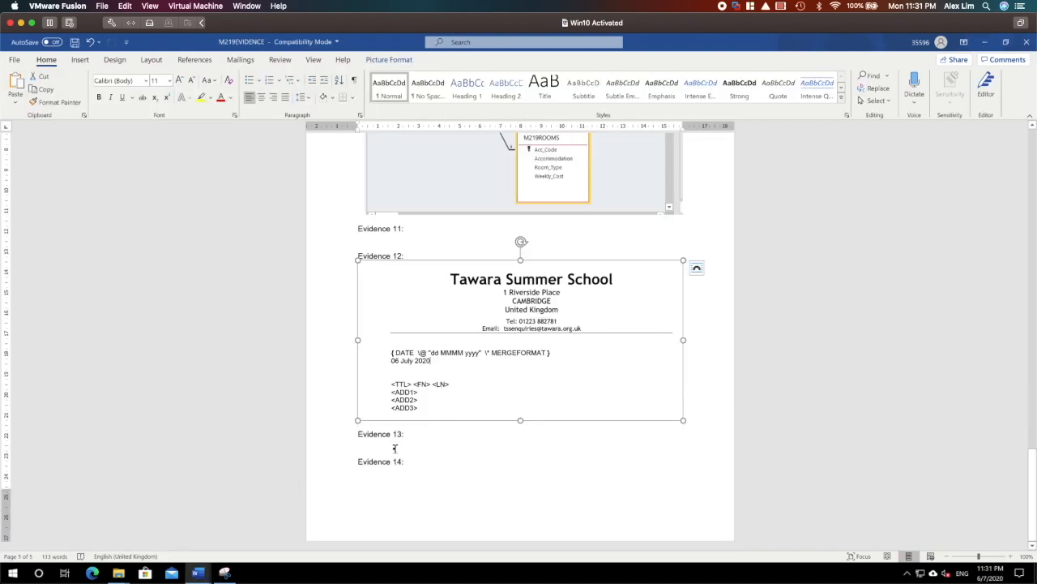
click(395, 449)
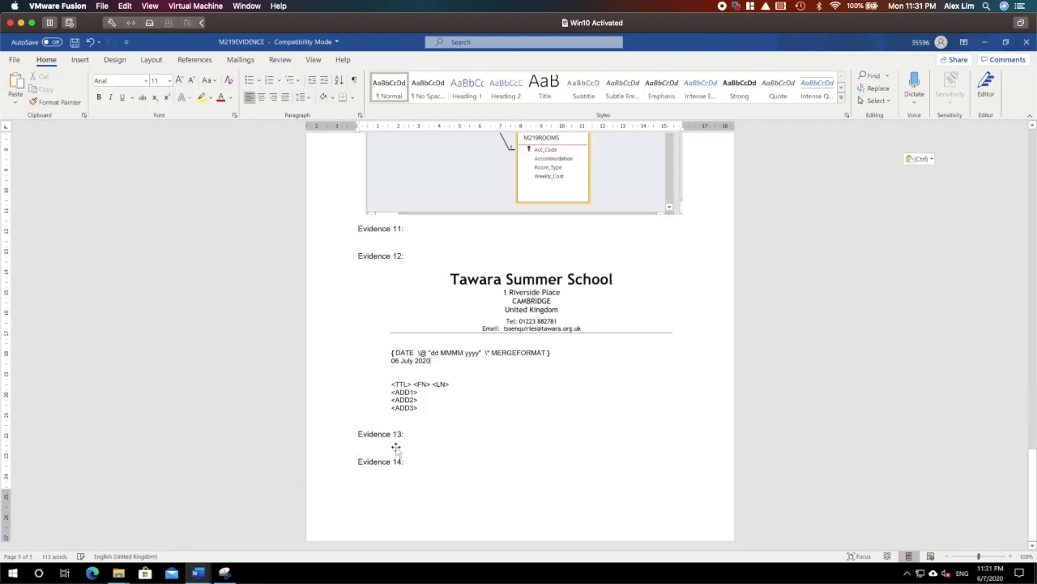
ctrl+scroll(395, 441, down, 3)
ctrl+scroll(607, 313, up, 2)
scroll(609, 308, up, 1)
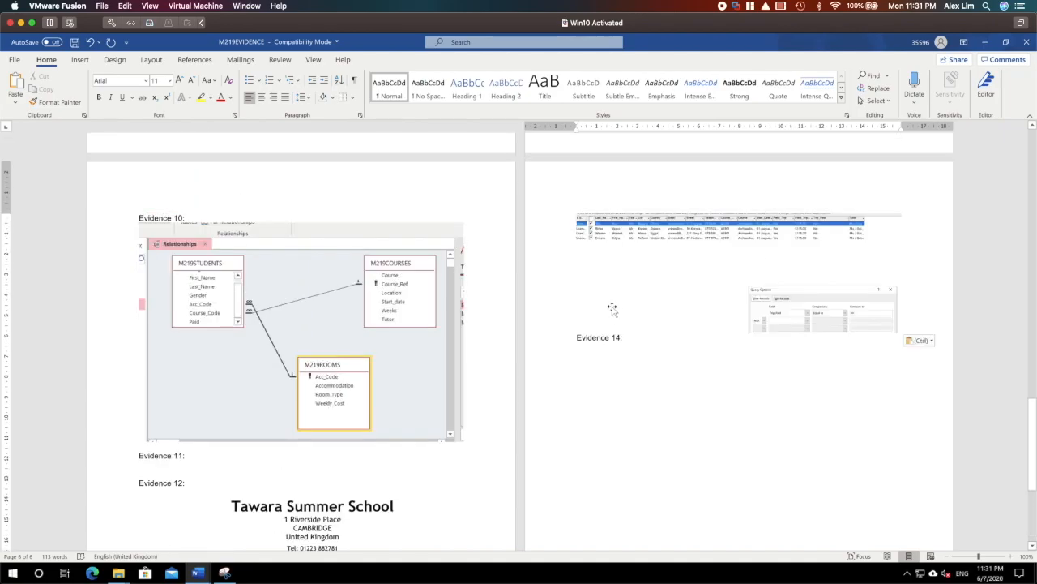
mouse_move(196, 573)
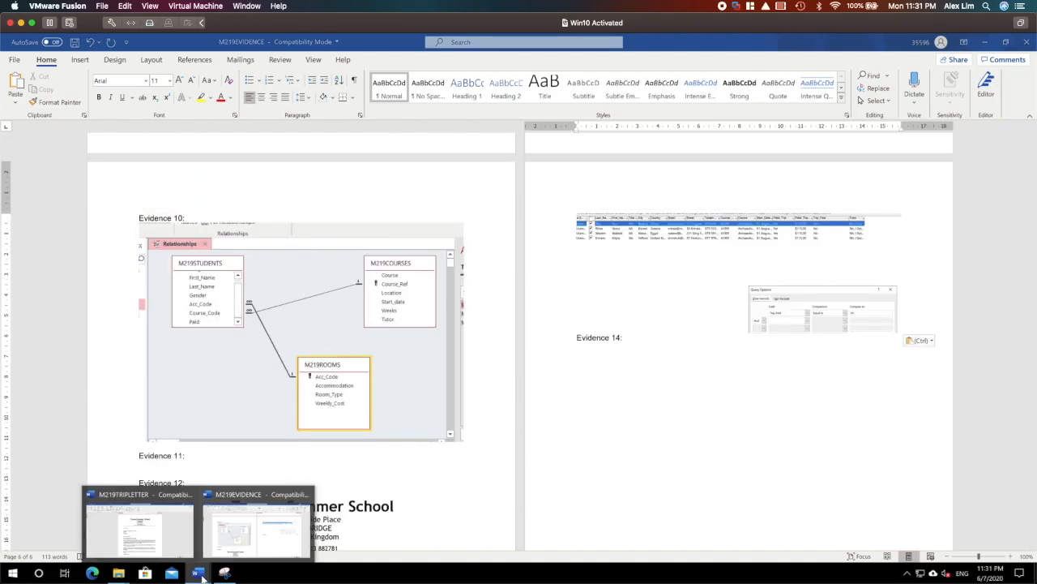
click(259, 526)
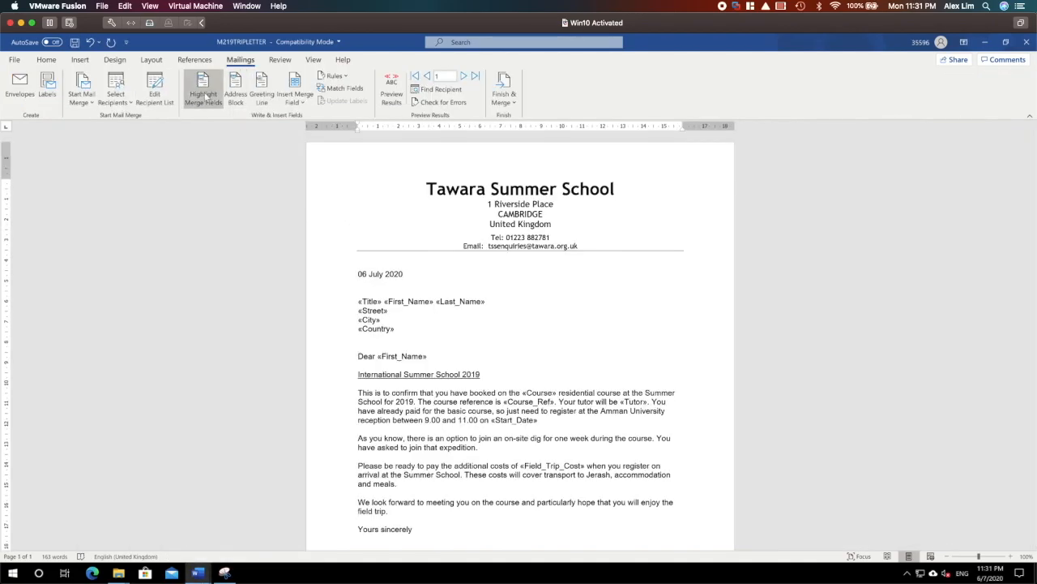
Check the Trip_Paid filter criterion in the recipient filter options and close the mail merge recipient list
click(156, 96)
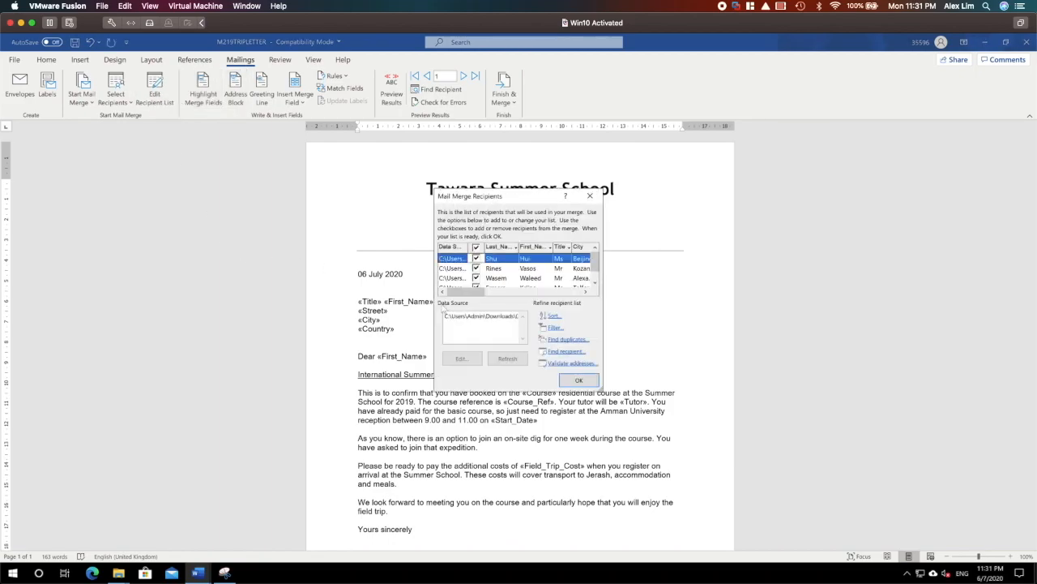
click(563, 329)
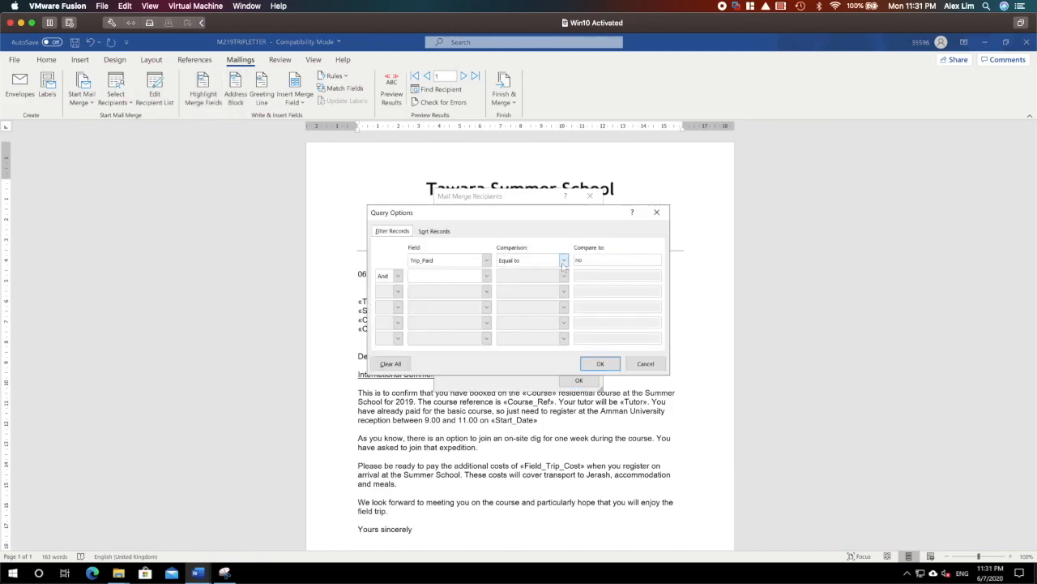
click(600, 364)
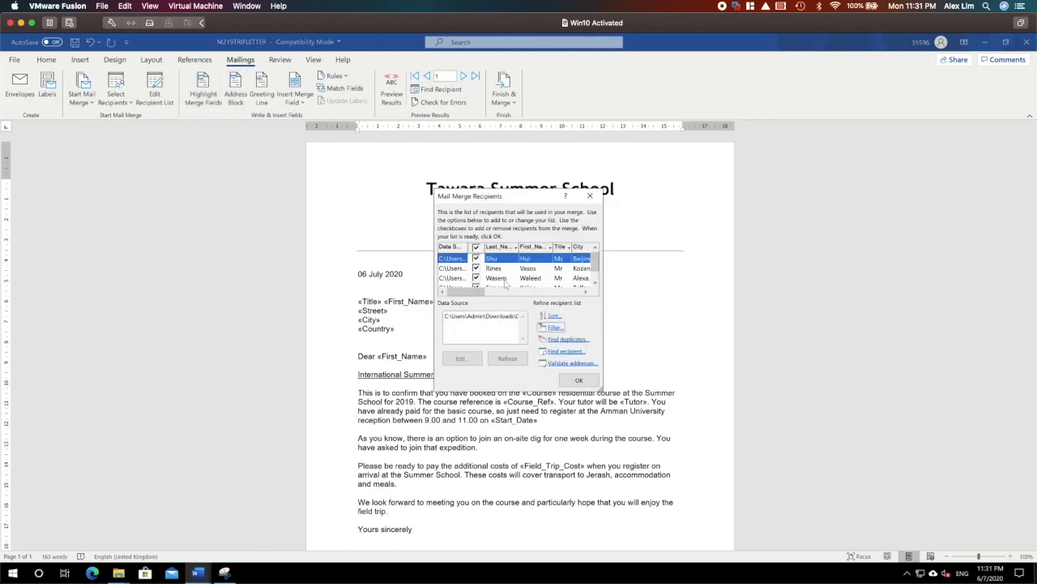
click(579, 380)
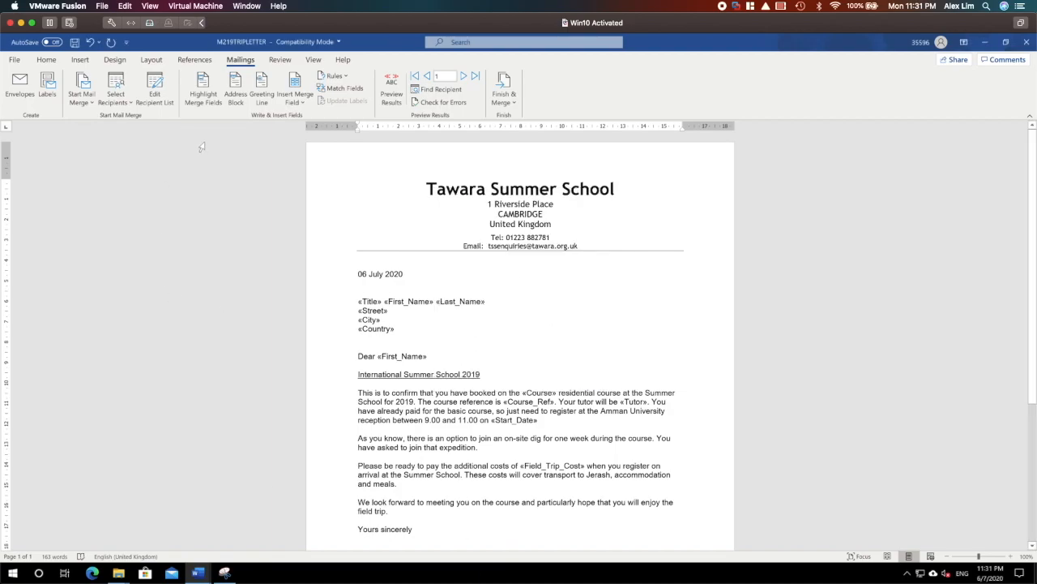
Finish the mail merge by merging all records into a new document of individual letters
click(513, 105)
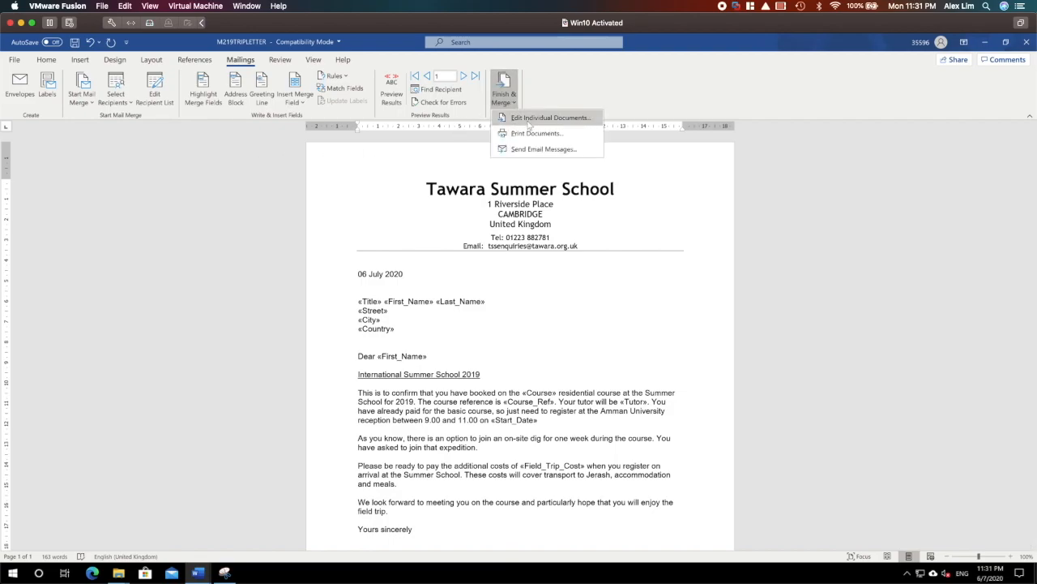
click(529, 118)
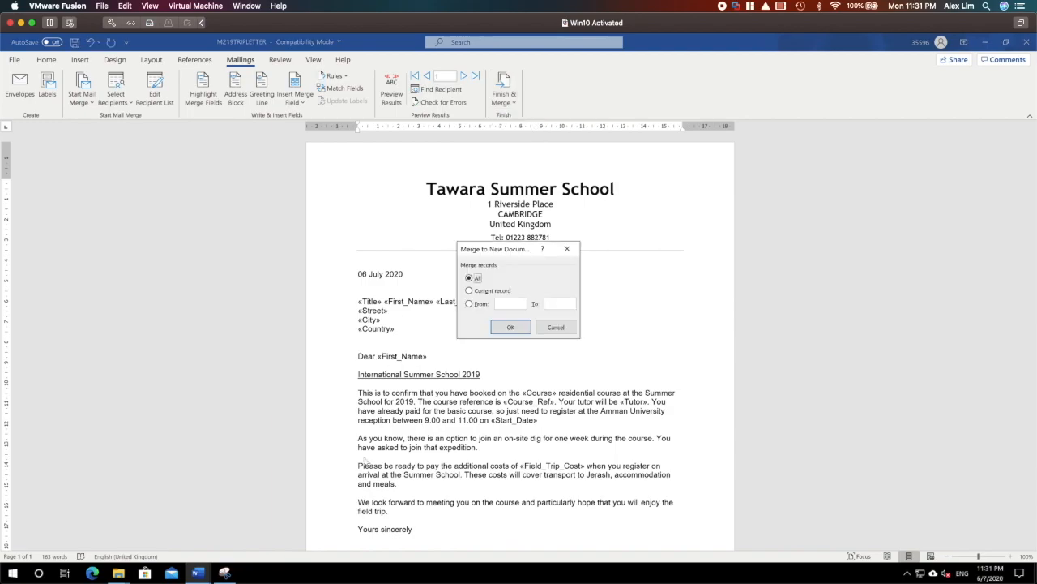
mouse_move(198, 576)
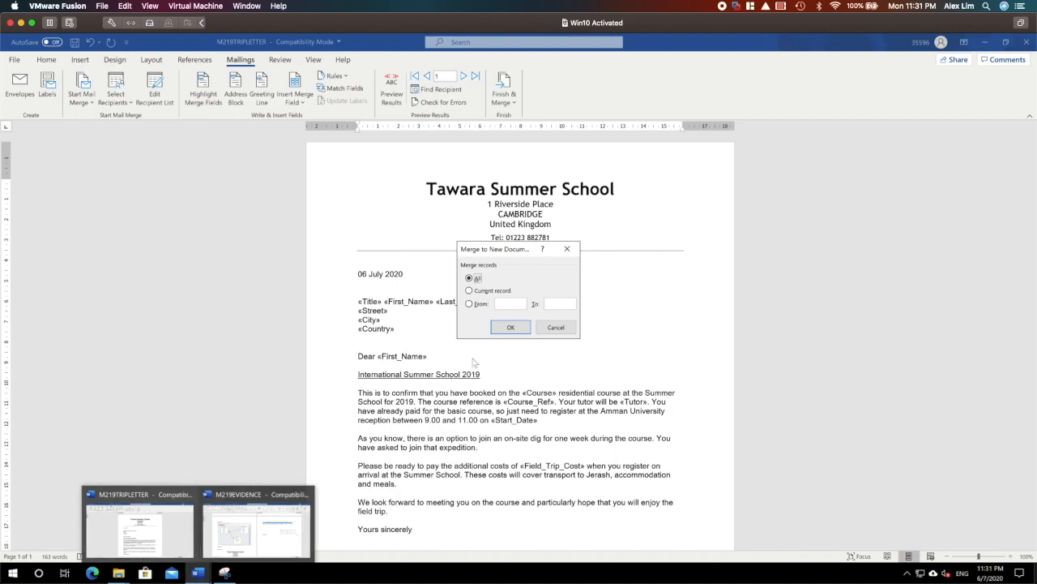
click(510, 328)
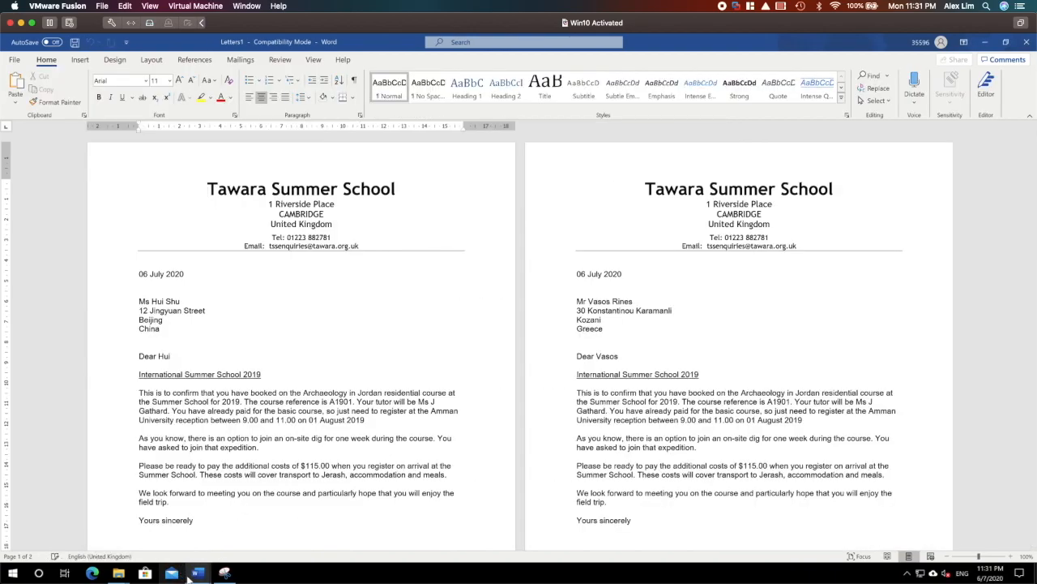
Review the merged letters in the new document, examining each recipient's address block, body text and footer
mouse_move(195, 573)
click(339, 519)
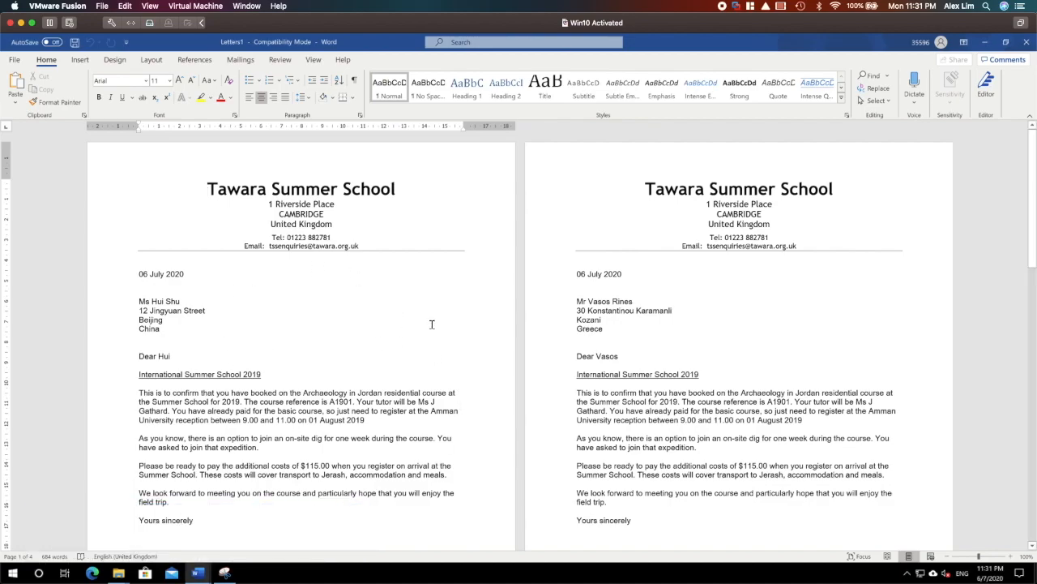
scroll(432, 325, down, 6)
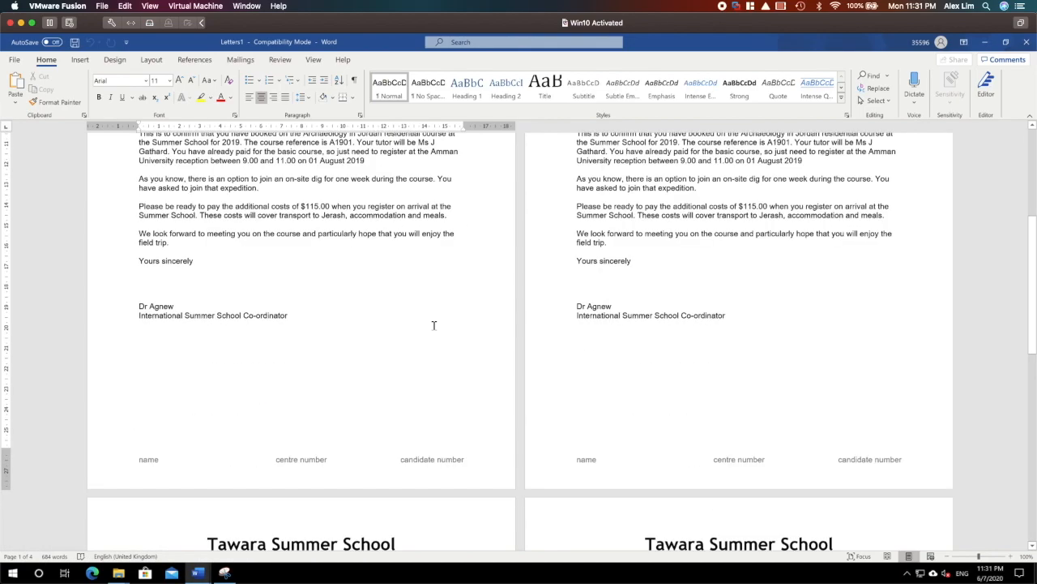
scroll(433, 327, down, 10)
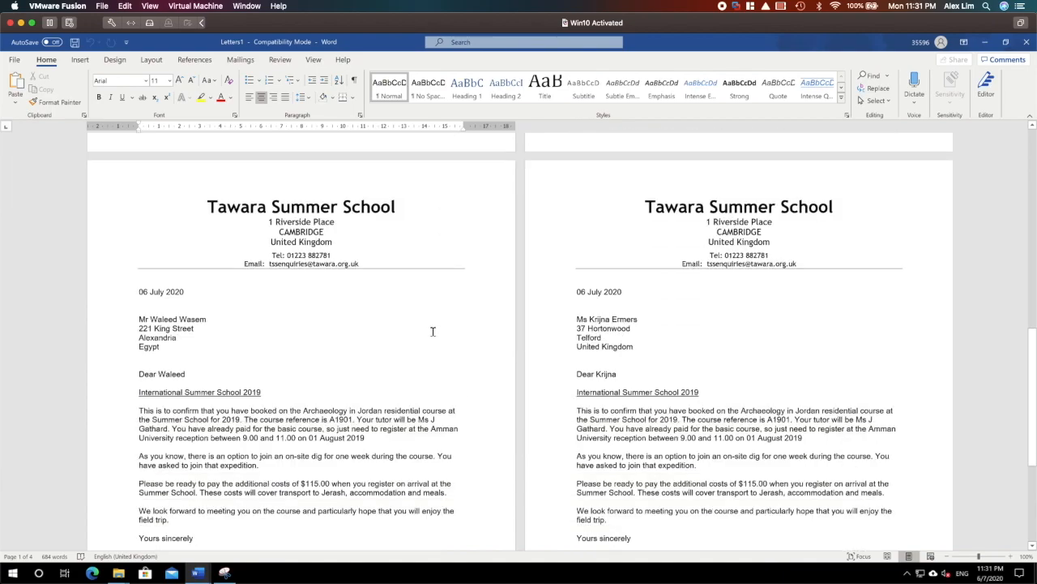
scroll(459, 329, down, 2)
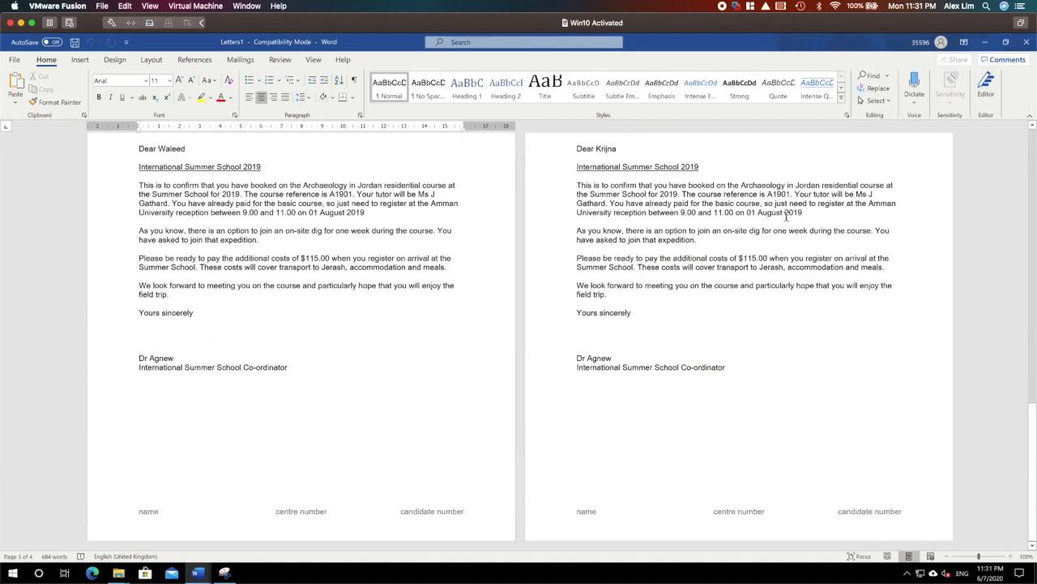
scroll(579, 261, up, 9)
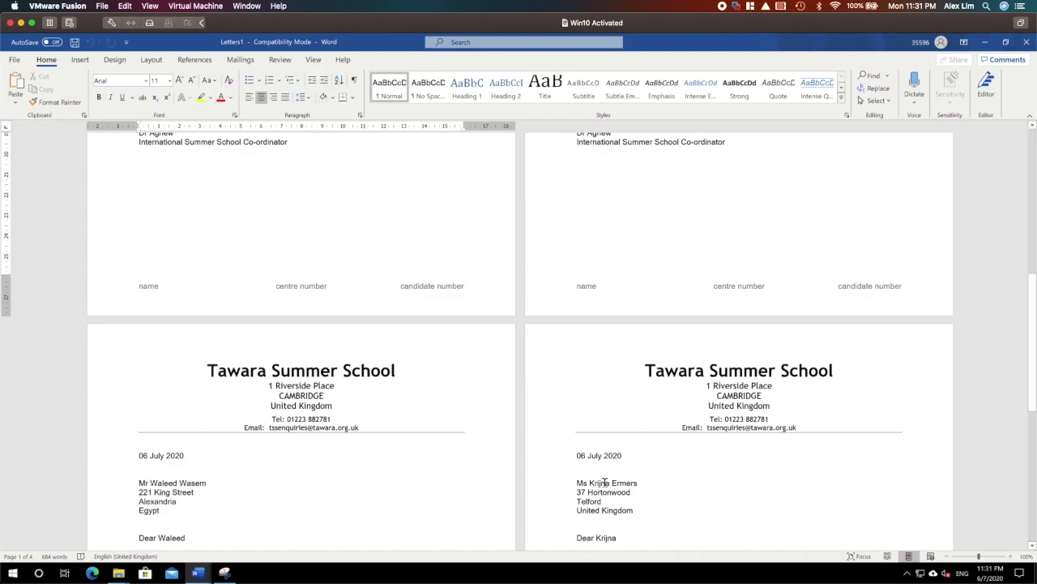
scroll(498, 485, down, 3)
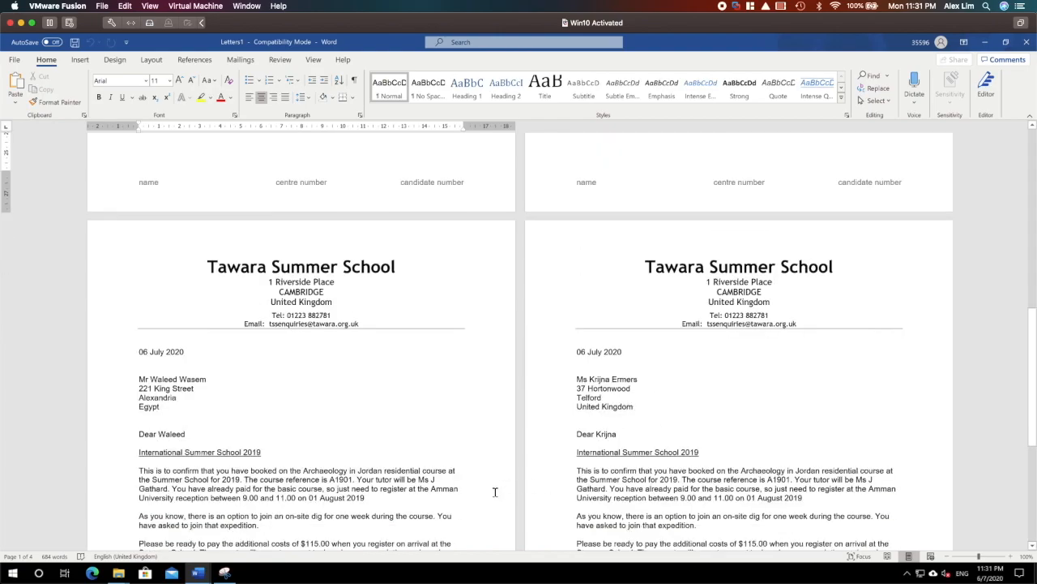